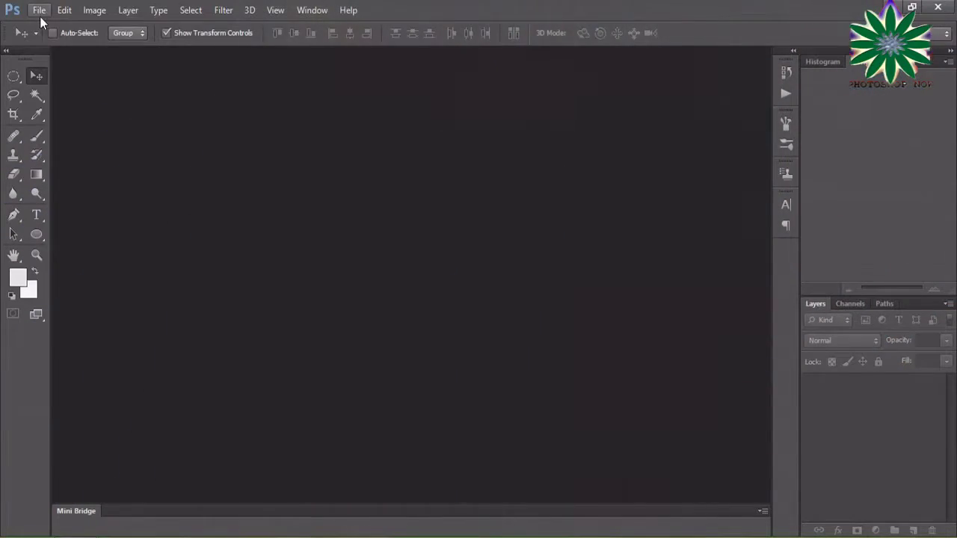
Open the Golden Gate bridge photo and duplicate its Background layer as Background copy.
{"action": "left_click", "coordinate": [39, 10]}
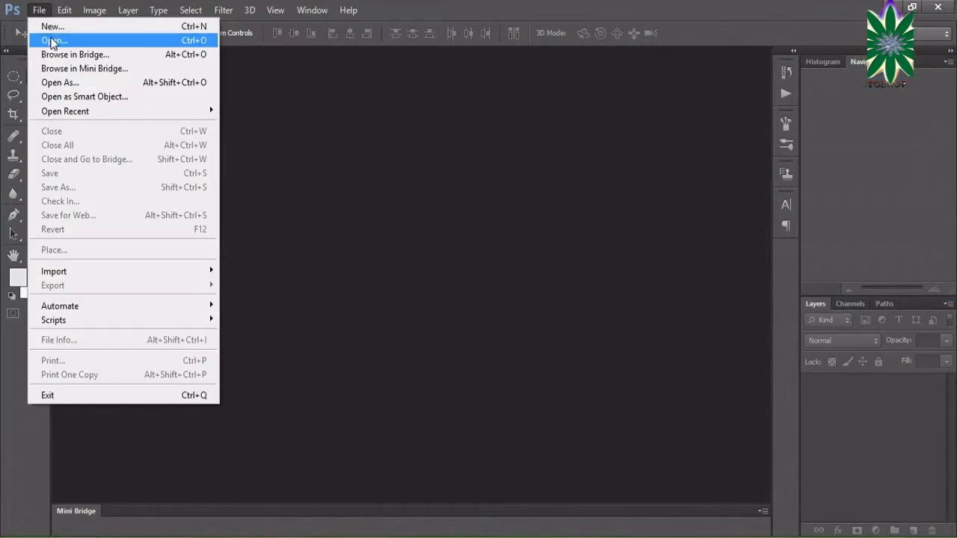
{"action": "left_click", "coordinate": [45, 39]}
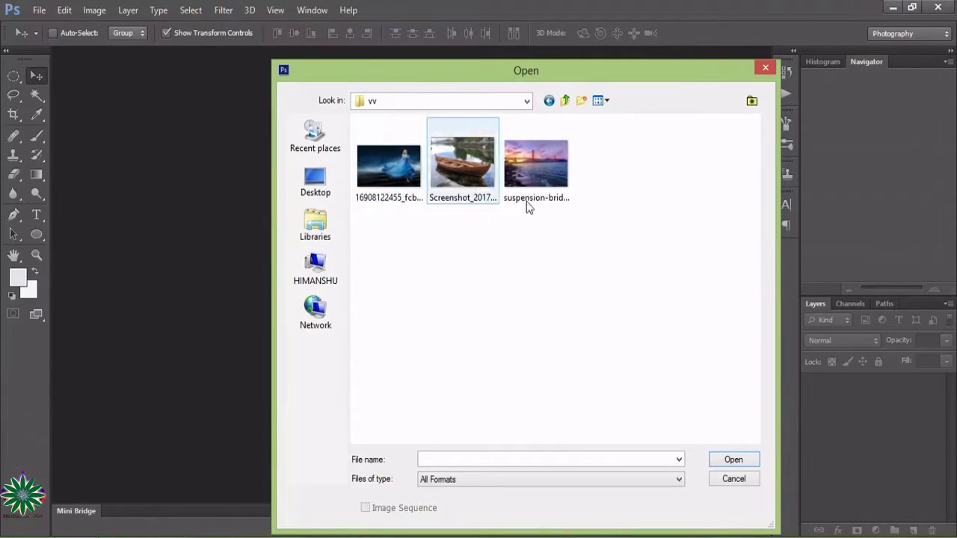
{"action": "left_click", "coordinate": [527, 191]}
{"action": "double_click", "coordinate": [525, 190]}
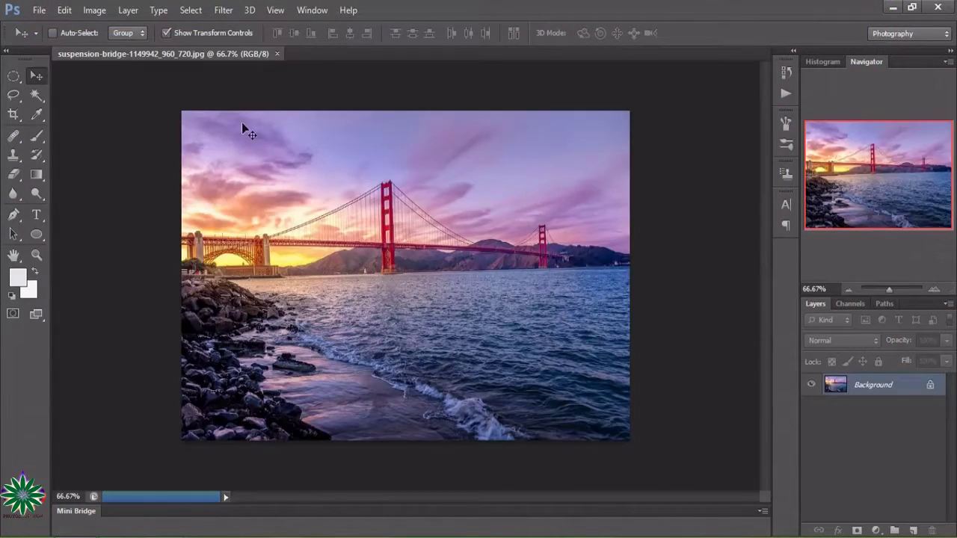
{"action": "left_click", "coordinate": [39, 10]}
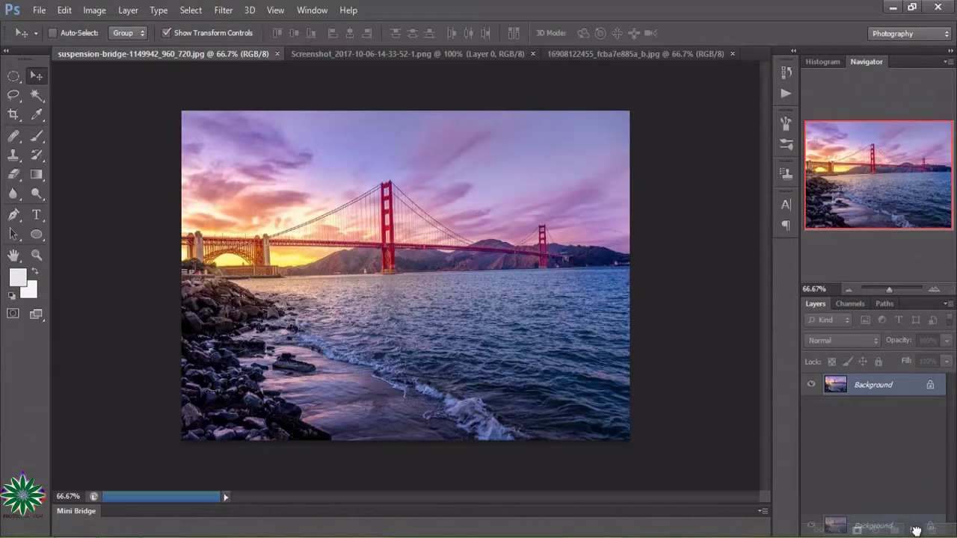
{"action": "left_click_drag", "start_coordinate": [874, 385], "coordinate": [914, 530]}
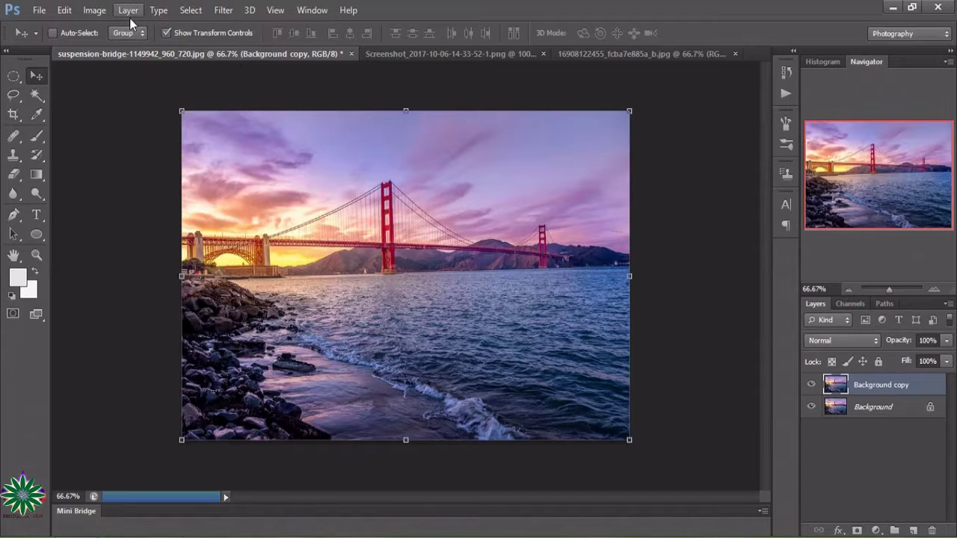
Apply a Hue/Saturation adjustment with Hue +16 to Background copy.
{"action": "left_click", "coordinate": [100, 12]}
{"action": "mouse_move", "coordinate": [115, 47]}
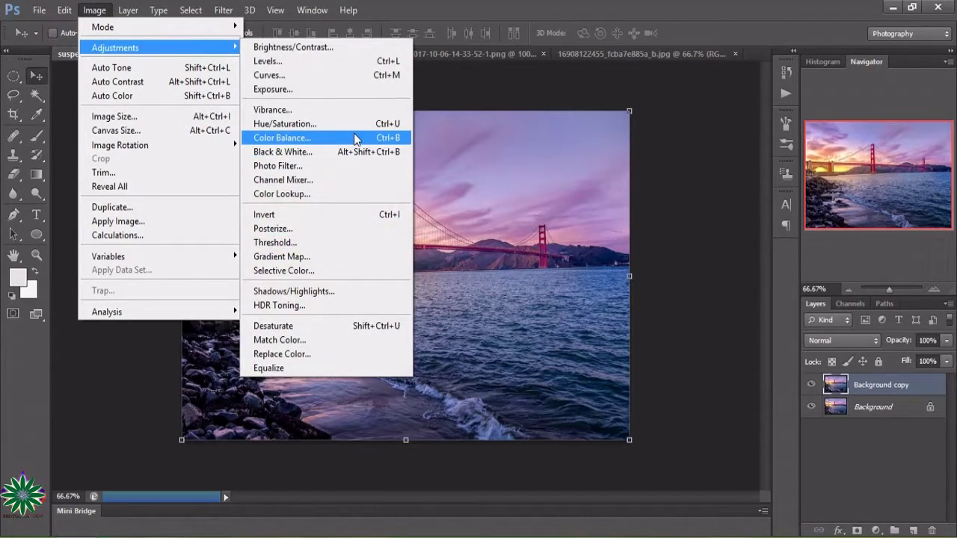
{"action": "left_click", "coordinate": [353, 125]}
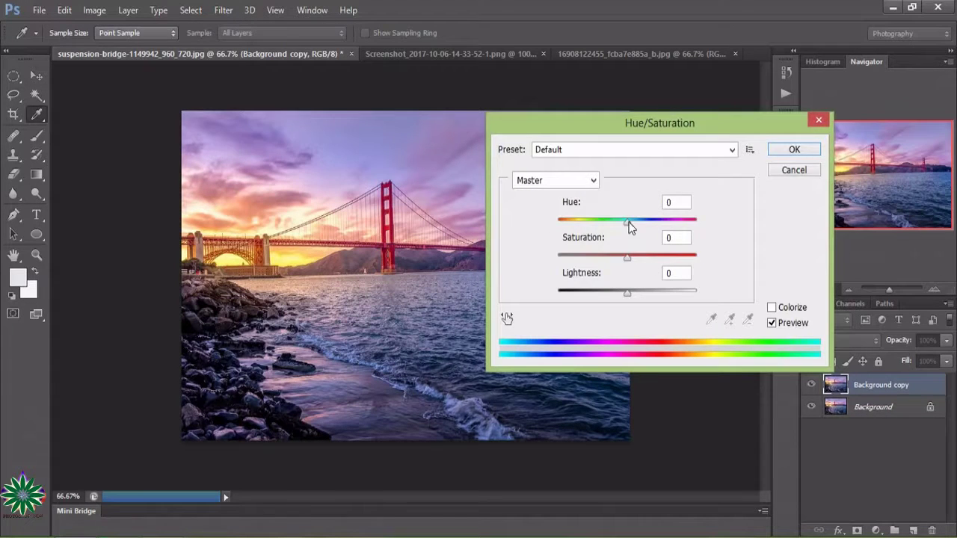
{"action": "left_click_drag", "start_coordinate": [628, 223], "coordinate": [638, 225]}
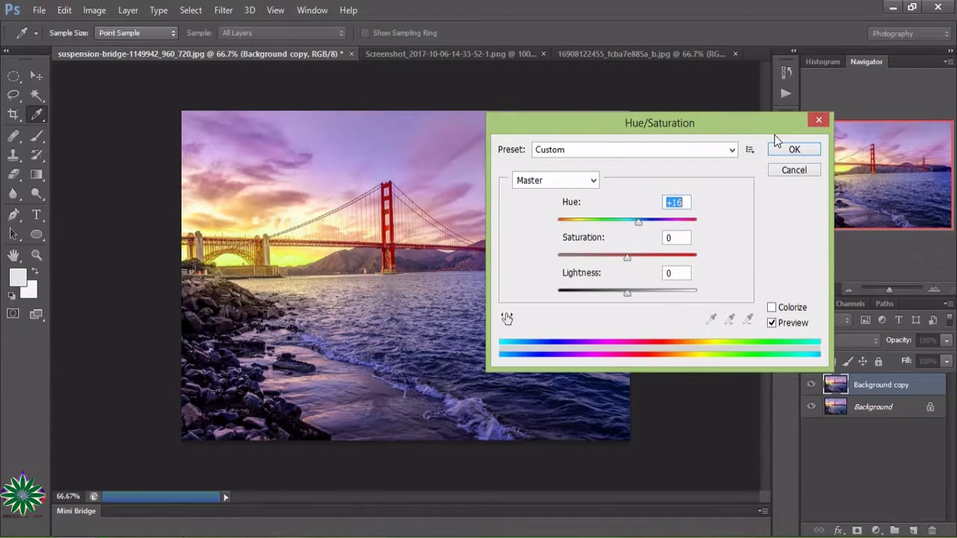
{"action": "left_click_drag", "start_coordinate": [774, 134], "coordinate": [870, 142]}
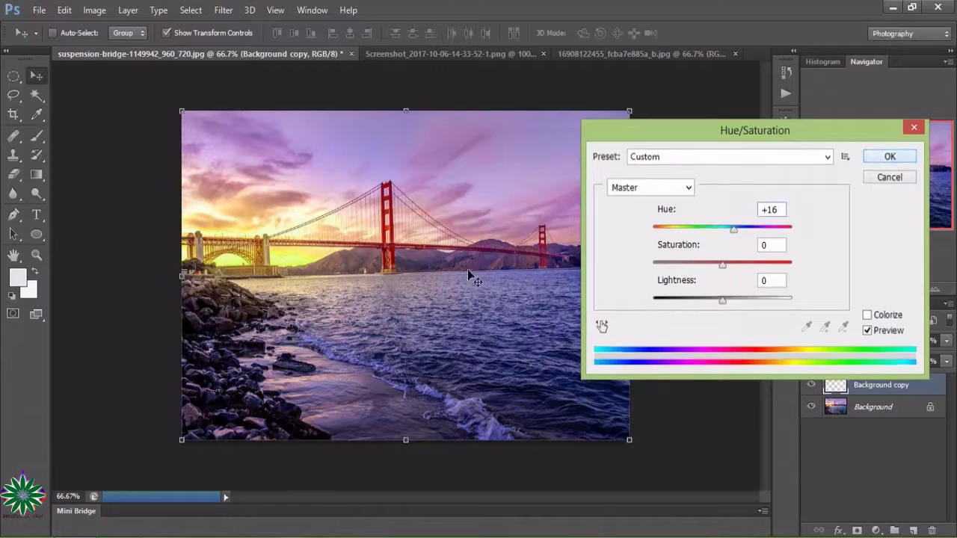
{"action": "key", "text": "Return"}
Zoom the bridge photo to 100% and pan across the view.
{"action": "left_click", "coordinate": [36, 255]}
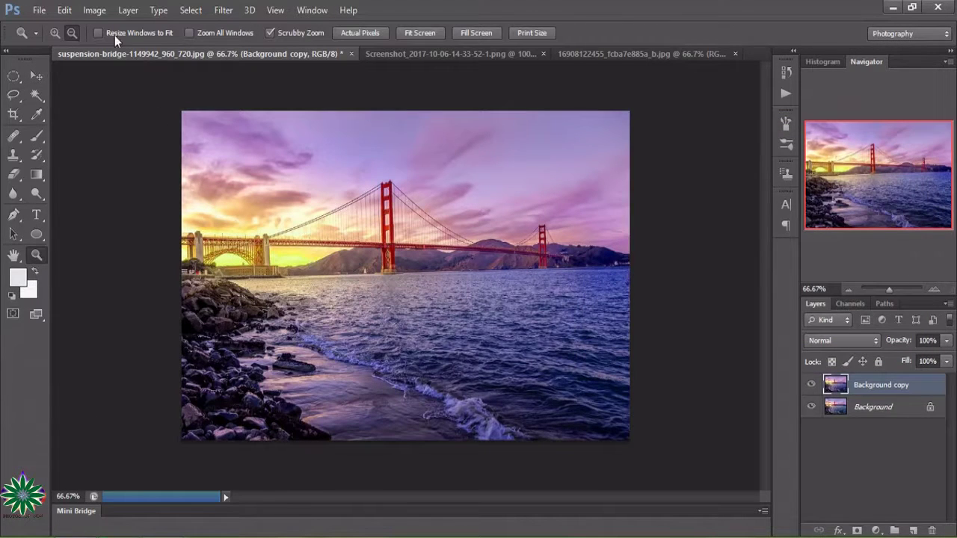
{"action": "left_click", "coordinate": [306, 205]}
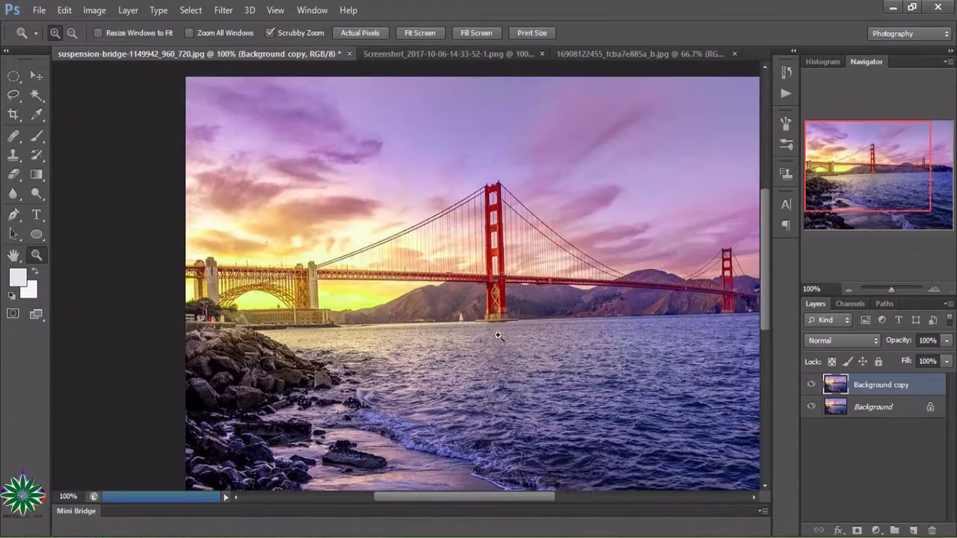
{"action": "left_click_drag", "start_coordinate": [489, 498], "coordinate": [522, 520]}
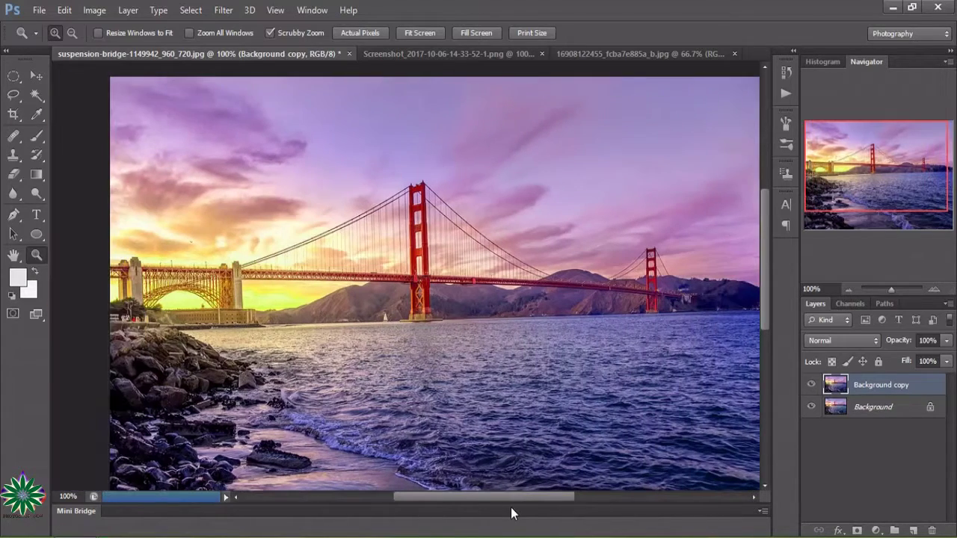
{"action": "scroll", "coordinate": [520, 464], "scroll_direction": "right", "scroll_amount": 2}
{"action": "scroll", "coordinate": [522, 443], "scroll_direction": "down", "scroll_amount": 3}
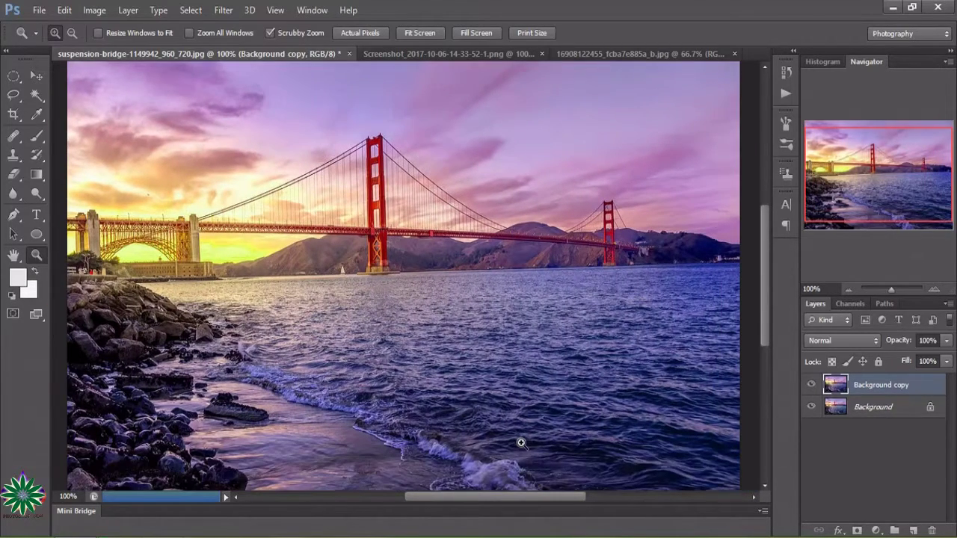
{"action": "left_click", "coordinate": [95, 11]}
{"action": "mouse_move", "coordinate": [115, 47]}
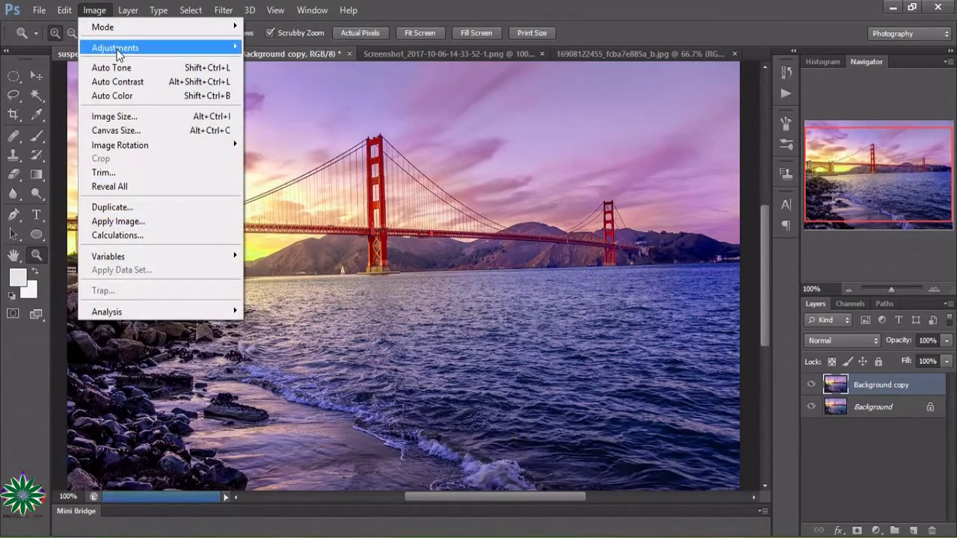
Apply a Curves adjustment raising the black point output to 8 on Background copy.
{"action": "left_click", "coordinate": [288, 76]}
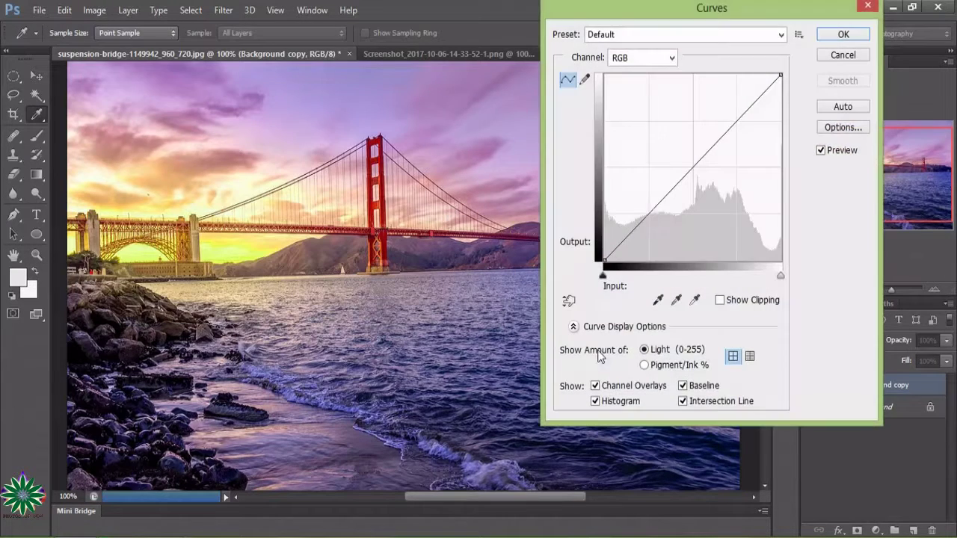
{"action": "mouse_move", "coordinate": [604, 258]}
{"action": "left_mouse_down"}
{"action": "mouse_move", "coordinate": [631, 168]}
{"action": "mouse_move", "coordinate": [631, 224]}
{"action": "mouse_move", "coordinate": [617, 258]}
{"action": "mouse_move", "coordinate": [603, 255]}
{"action": "left_mouse_up"}
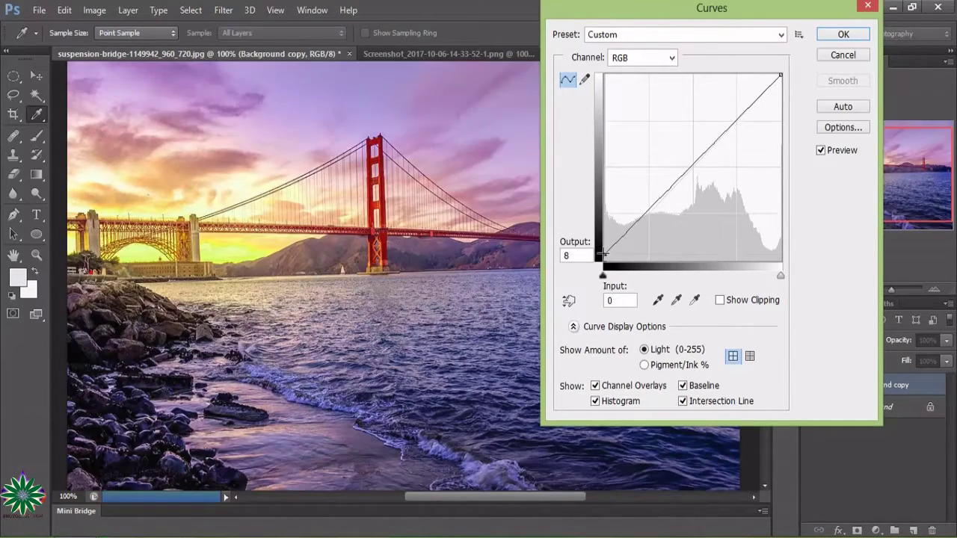
{"action": "left_click", "coordinate": [834, 36]}
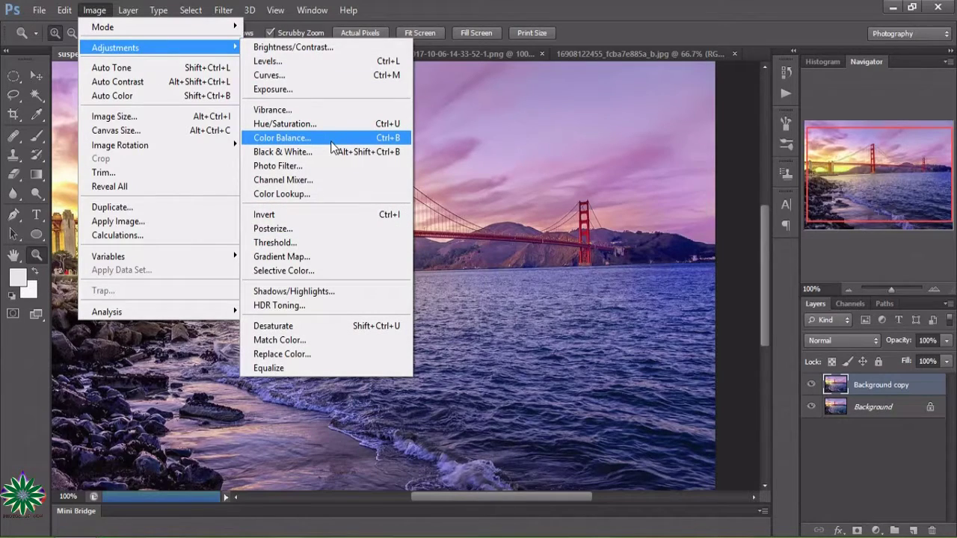
Apply Color Balance midtones of −71, +38, +65 to the bridge copy.
{"action": "left_click", "coordinate": [331, 142]}
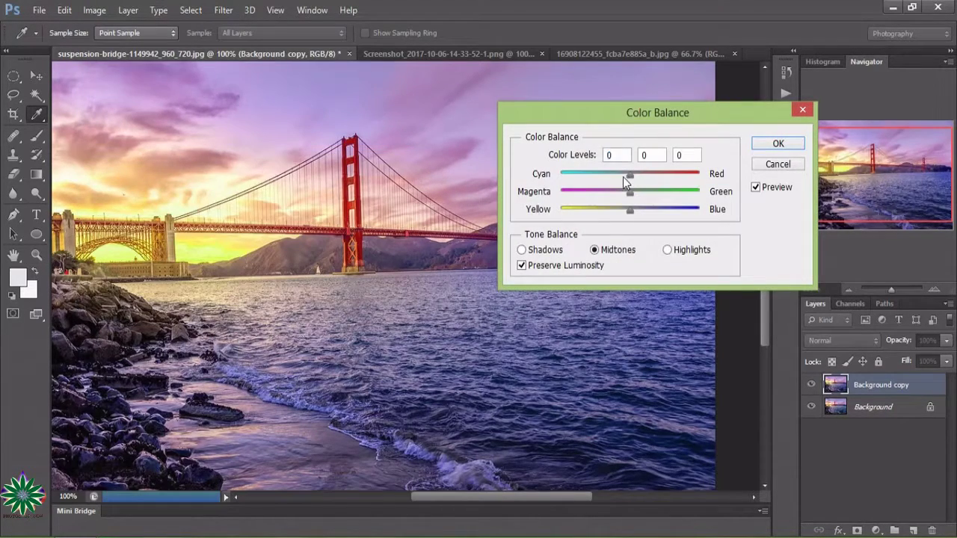
{"action": "mouse_move", "coordinate": [606, 180]}
{"action": "left_mouse_down"}
{"action": "mouse_move", "coordinate": [588, 182]}
{"action": "mouse_move", "coordinate": [671, 200]}
{"action": "mouse_move", "coordinate": [657, 195]}
{"action": "left_mouse_up"}
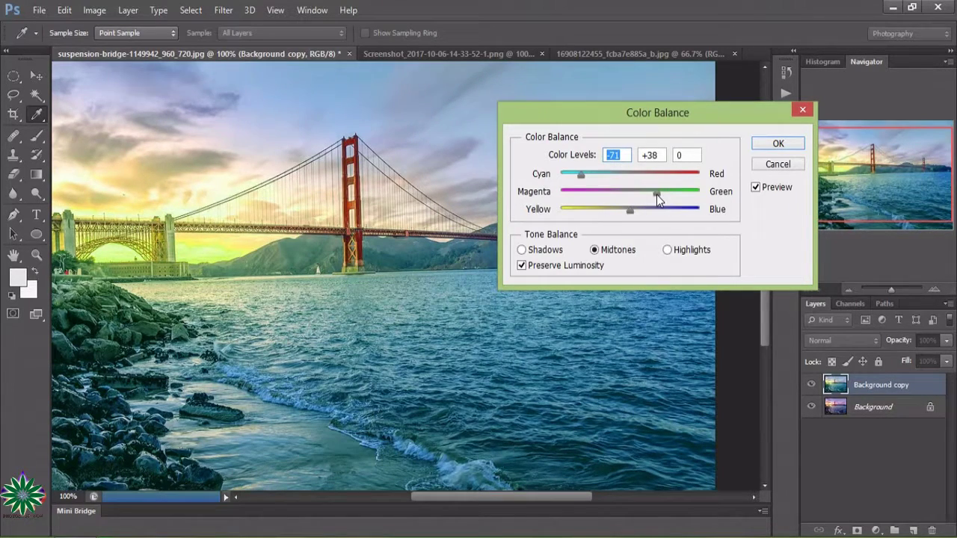
{"action": "left_click_drag", "start_coordinate": [606, 213], "coordinate": [665, 219]}
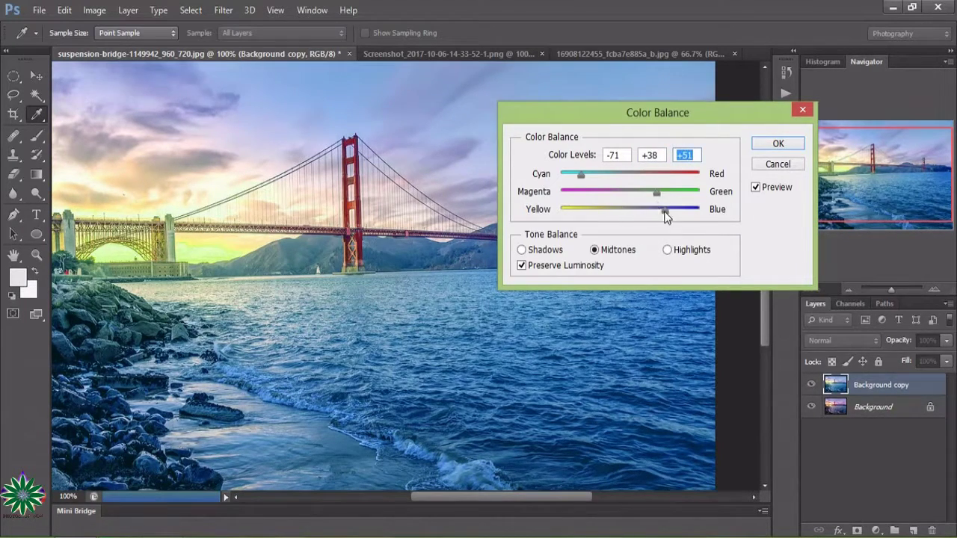
{"action": "left_click_drag", "start_coordinate": [664, 215], "coordinate": [675, 218]}
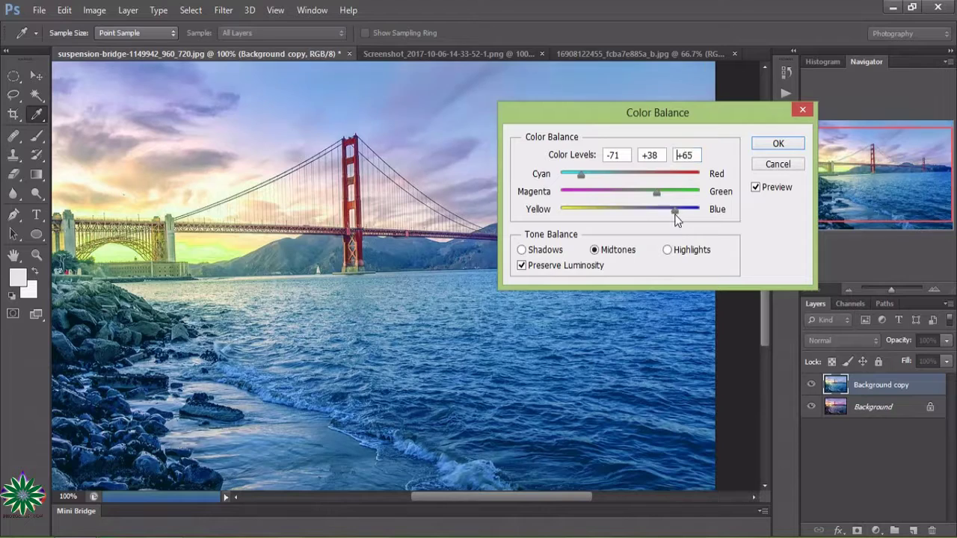
{"action": "left_click", "coordinate": [776, 145]}
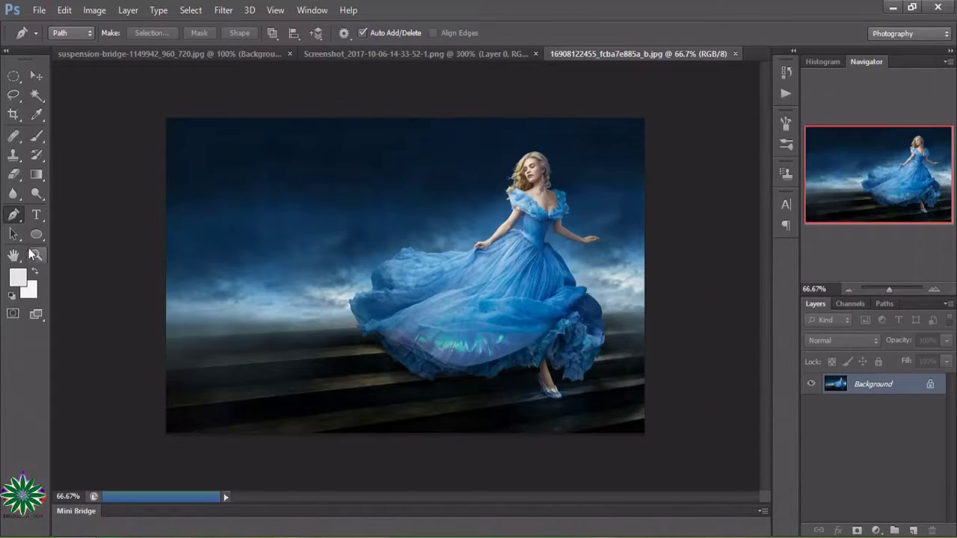
Zoom the gown photo in to 300% around the woman's head.
{"action": "left_click", "coordinate": [35, 255]}
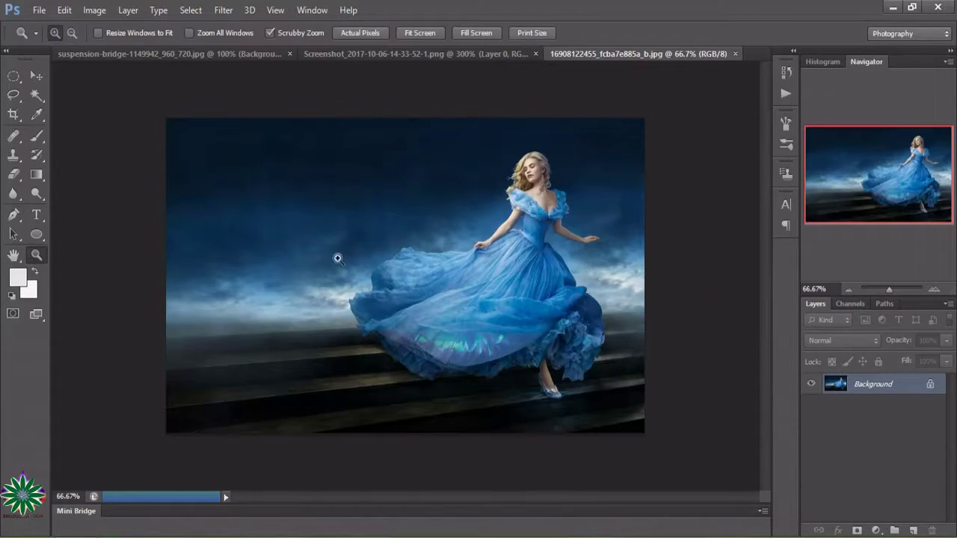
{"action": "left_click", "coordinate": [591, 298]}
{"action": "left_click", "coordinate": [470, 302]}
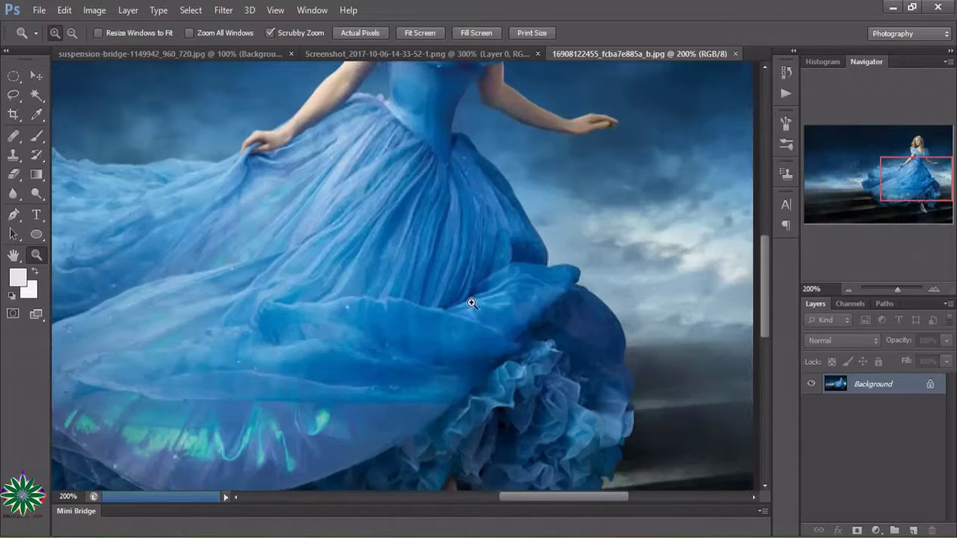
{"action": "scroll", "coordinate": [469, 302], "scroll_direction": "up", "scroll_amount": 2}
{"action": "scroll", "coordinate": [470, 302], "scroll_direction": "up", "scroll_amount": 3}
{"action": "scroll", "coordinate": [470, 301], "scroll_direction": "up", "scroll_amount": 3}
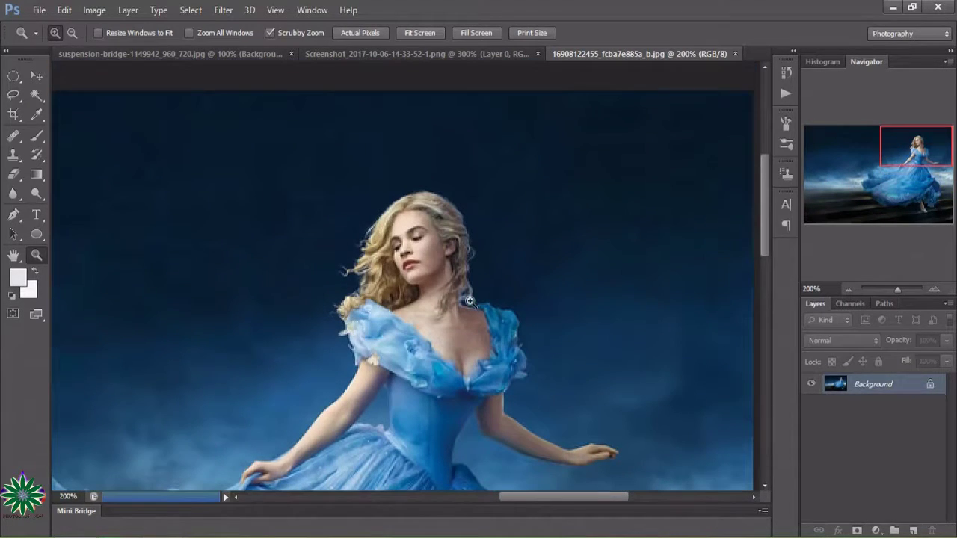
{"action": "scroll", "coordinate": [564, 221], "scroll_direction": "up", "scroll_amount": 1}
{"action": "left_click", "coordinate": [500, 355]}
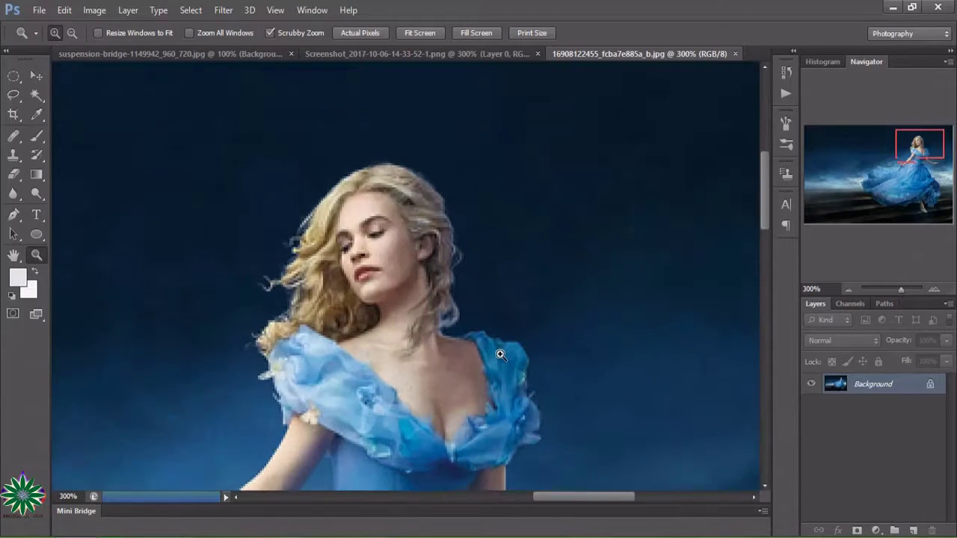
{"action": "scroll", "coordinate": [391, 310], "scroll_direction": "down", "scroll_amount": 1}
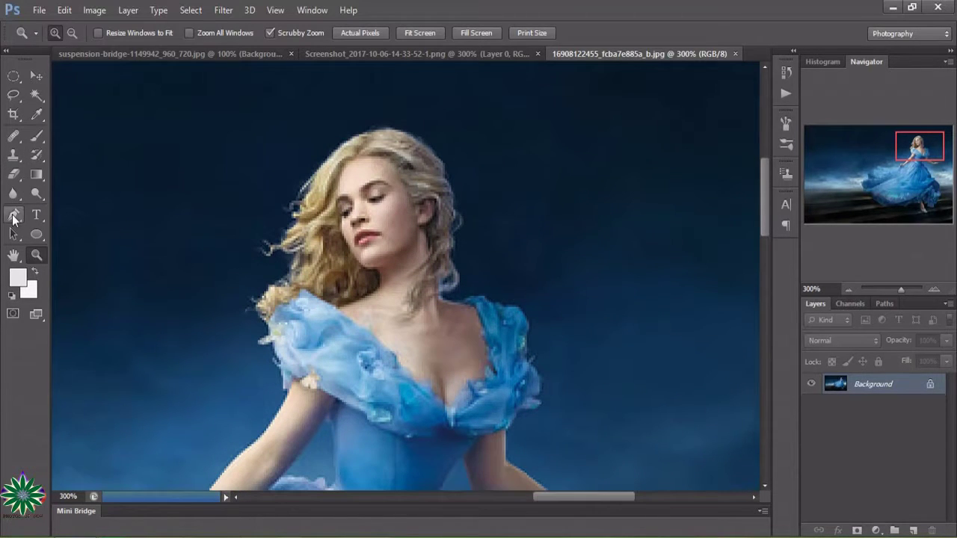
Begin a Pen path at the top of her hair and down the outer strands.
{"action": "left_click", "coordinate": [13, 215]}
{"action": "left_click", "coordinate": [363, 133]}
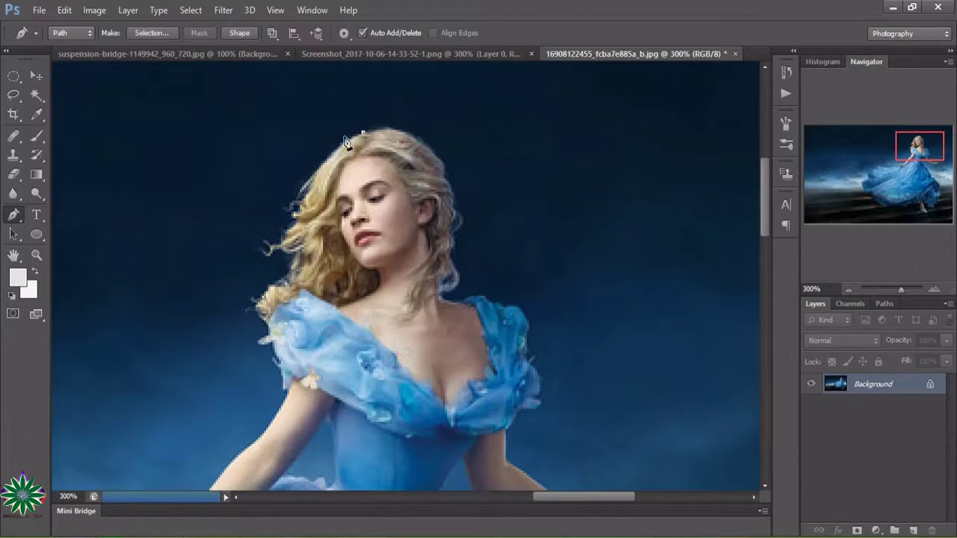
{"action": "left_click", "coordinate": [302, 185]}
{"action": "left_click", "coordinate": [282, 233]}
{"action": "left_click", "coordinate": [265, 253]}
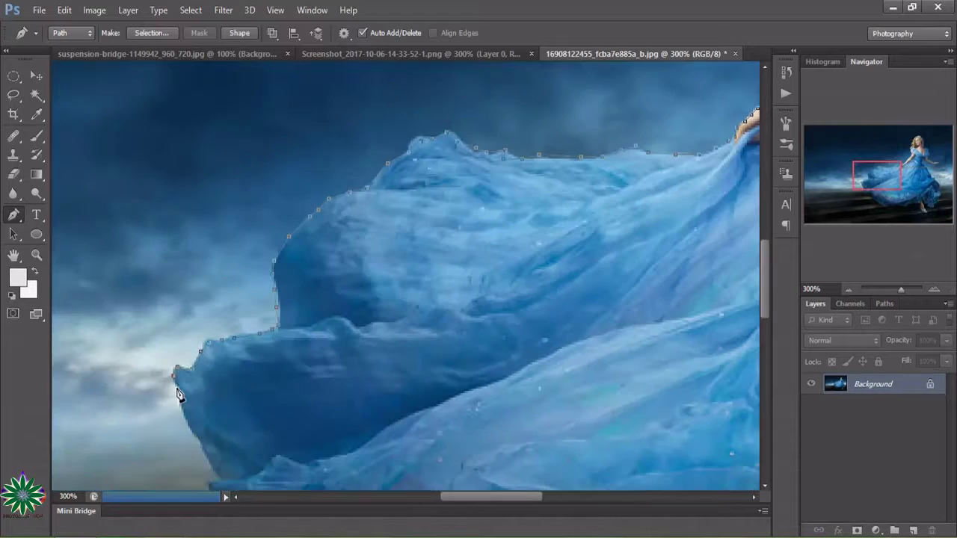
Add path anchors down the dress edge and along the hem.
{"action": "scroll", "coordinate": [193, 440], "scroll_direction": "down", "scroll_amount": 2}
{"action": "left_click", "coordinate": [213, 385]}
{"action": "left_click", "coordinate": [211, 405]}
{"action": "left_click", "coordinate": [226, 420]}
{"action": "left_click", "coordinate": [230, 430]}
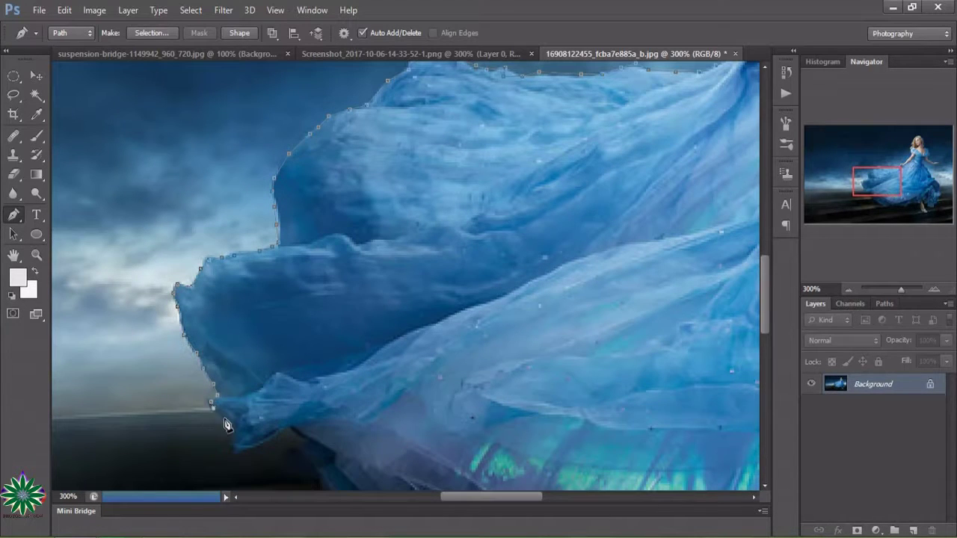
{"action": "left_click", "coordinate": [253, 449]}
{"action": "left_click", "coordinate": [274, 439]}
{"action": "scroll", "coordinate": [291, 433], "scroll_direction": "down", "scroll_amount": 4}
{"action": "left_click", "coordinate": [310, 286]}
{"action": "left_click", "coordinate": [333, 299]}
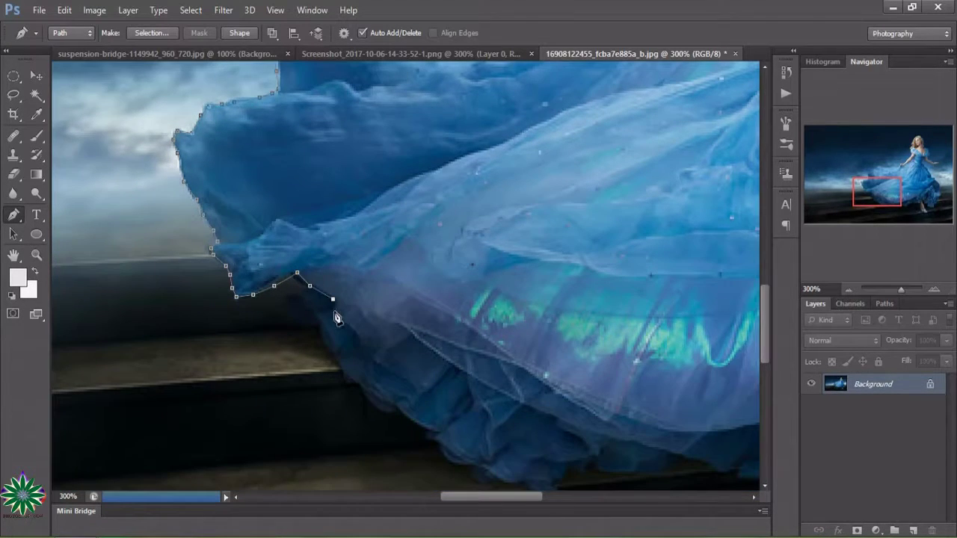
{"action": "left_click", "coordinate": [324, 346]}
Trace the path around the glass shoe.
{"action": "left_click", "coordinate": [341, 376]}
{"action": "scroll", "coordinate": [352, 366], "scroll_direction": "down", "scroll_amount": 2}
{"action": "left_click", "coordinate": [438, 371]}
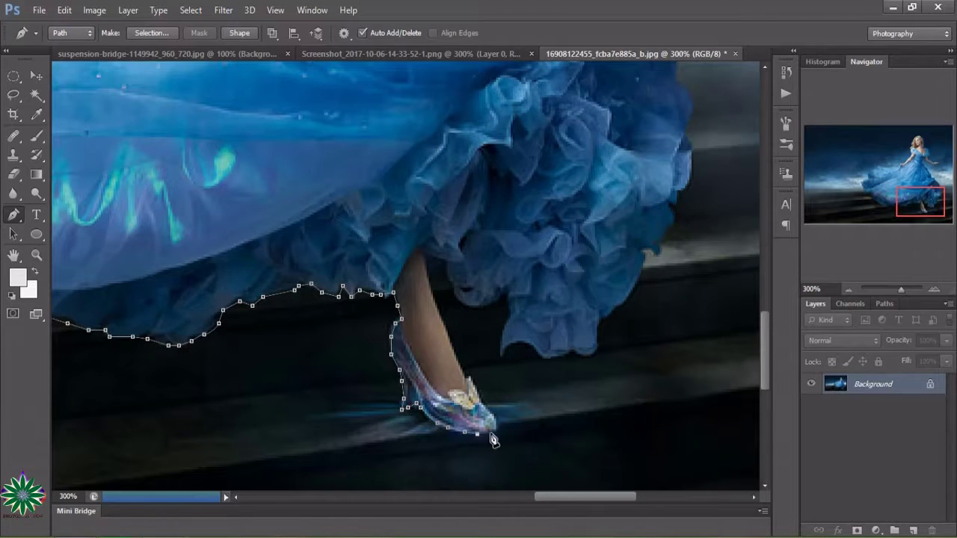
{"action": "left_click", "coordinate": [495, 424]}
Trace the path from the top of the leg along and down the ruffle edge.
{"action": "left_click", "coordinate": [446, 263]}
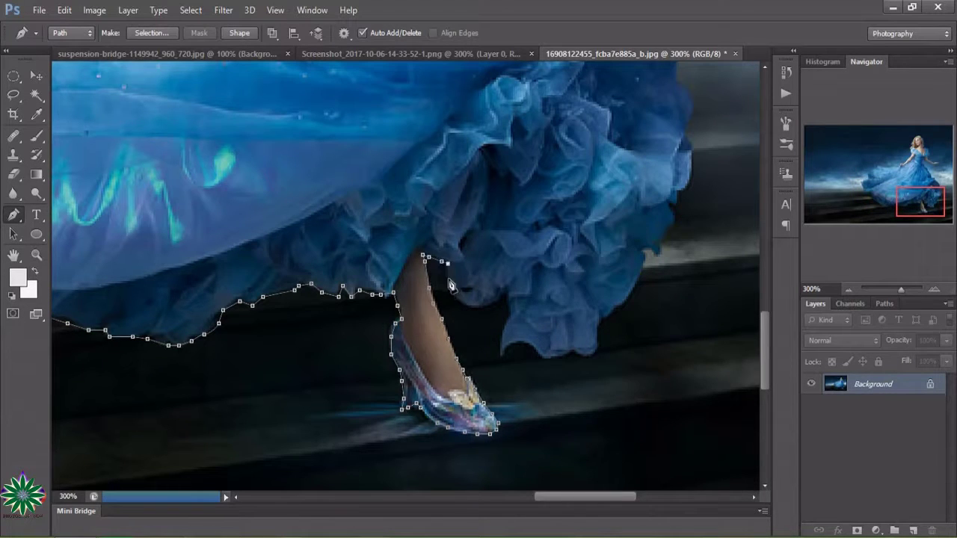
{"action": "left_click", "coordinate": [449, 284]}
{"action": "left_click", "coordinate": [456, 302]}
{"action": "left_click", "coordinate": [494, 300]}
{"action": "left_click", "coordinate": [505, 294]}
{"action": "left_click", "coordinate": [510, 315]}
{"action": "left_click", "coordinate": [500, 350]}
Continue the path along the lower ruffle and up its right edge.
{"action": "left_click", "coordinate": [533, 348]}
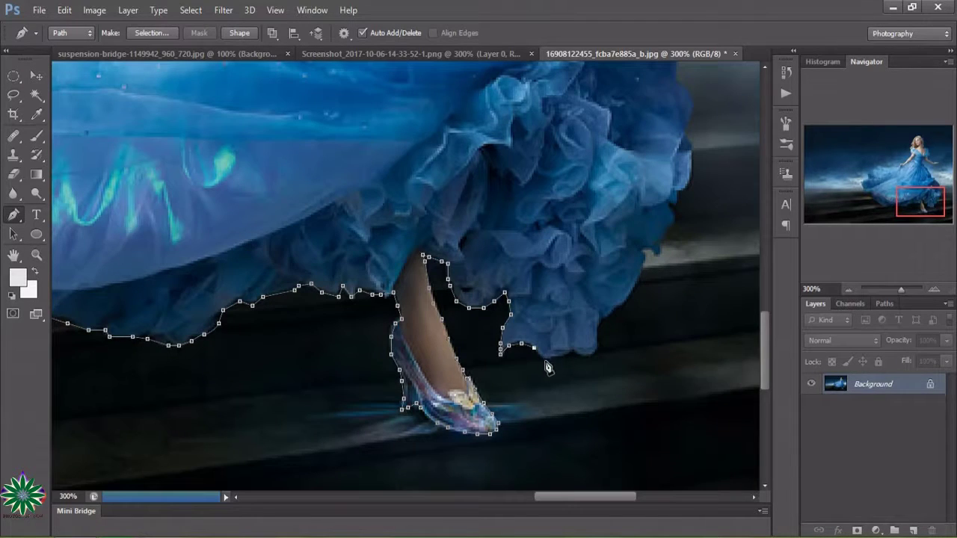
{"action": "left_click", "coordinate": [574, 354]}
{"action": "left_click", "coordinate": [599, 325]}
{"action": "left_click", "coordinate": [611, 311]}
{"action": "left_click", "coordinate": [634, 287]}
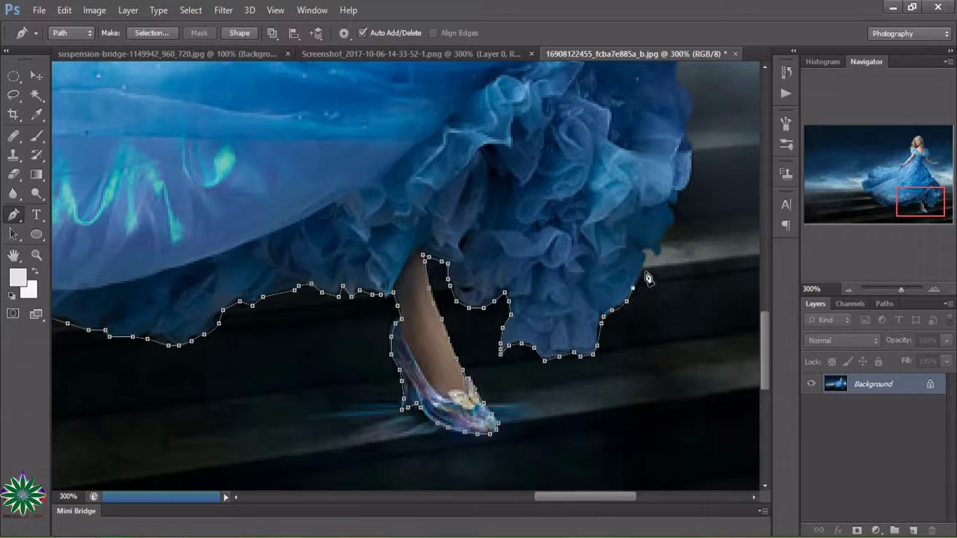
{"action": "left_click", "coordinate": [643, 261]}
{"action": "left_click", "coordinate": [664, 237]}
Extend the path past the ruffle's right edge and up the skirt.
{"action": "left_click", "coordinate": [671, 202]}
{"action": "left_click", "coordinate": [680, 193]}
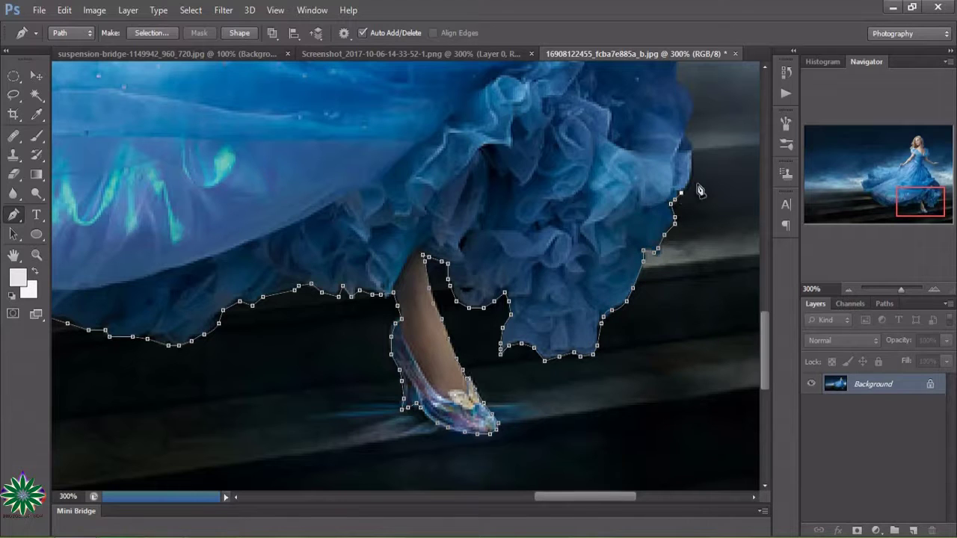
{"action": "left_click_drag", "start_coordinate": [768, 323], "coordinate": [768, 293]}
{"action": "left_click", "coordinate": [688, 300]}
{"action": "left_click", "coordinate": [694, 269]}
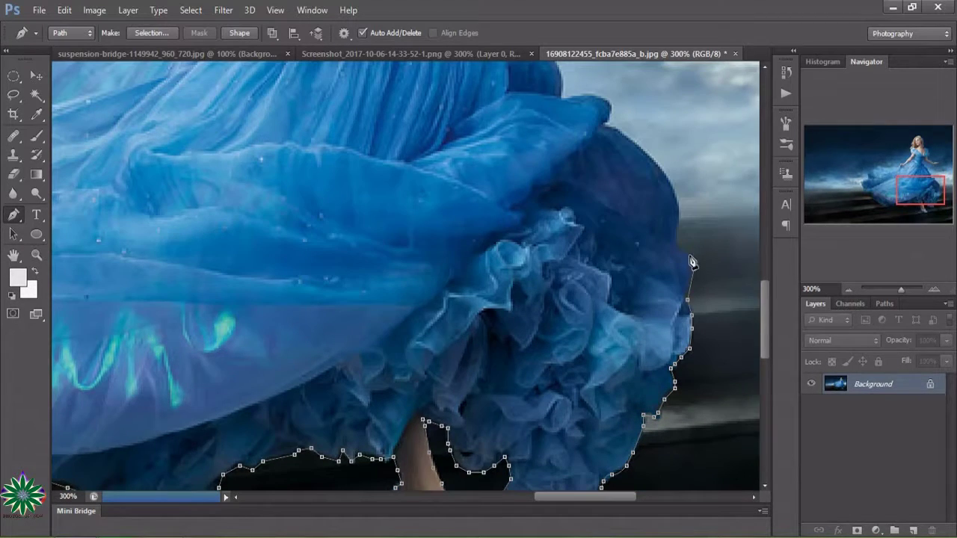
{"action": "left_click", "coordinate": [692, 251]}
{"action": "left_click", "coordinate": [677, 246]}
Trace the path up and left along the skirt edge toward the waist.
{"action": "left_click", "coordinate": [660, 166]}
{"action": "left_click", "coordinate": [641, 148]}
{"action": "left_click", "coordinate": [622, 132]}
{"action": "left_click", "coordinate": [607, 111]}
{"action": "left_click", "coordinate": [584, 92]}
{"action": "scroll", "coordinate": [650, 224], "scroll_direction": "up", "scroll_amount": 5}
{"action": "left_click", "coordinate": [557, 306]}
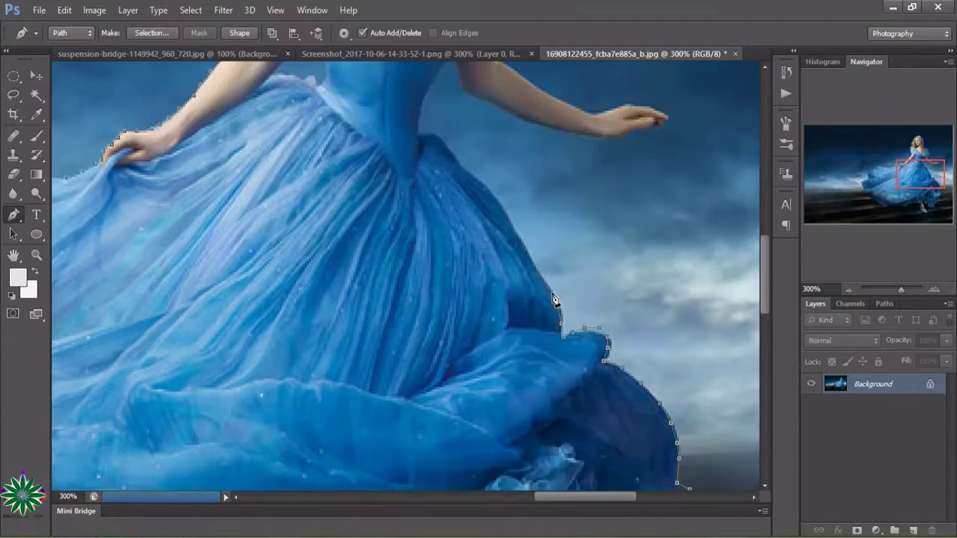
{"action": "left_click", "coordinate": [546, 281]}
{"action": "left_click", "coordinate": [531, 262]}
{"action": "left_click", "coordinate": [517, 228]}
{"action": "left_click", "coordinate": [504, 207]}
Trace the bodice edge, zooming to 400% on the face and shoulders.
{"action": "left_click", "coordinate": [487, 187]}
{"action": "left_click", "coordinate": [459, 162]}
{"action": "left_click", "coordinate": [443, 143]}
{"action": "left_click", "coordinate": [416, 134]}
{"action": "scroll", "coordinate": [419, 135], "scroll_direction": "up", "scroll_amount": 3}
{"action": "left_click", "coordinate": [418, 227]}
{"action": "left_click", "coordinate": [397, 199], "text": "ctrl"}
{"action": "scroll", "coordinate": [465, 228], "scroll_direction": "up", "scroll_amount": 4}
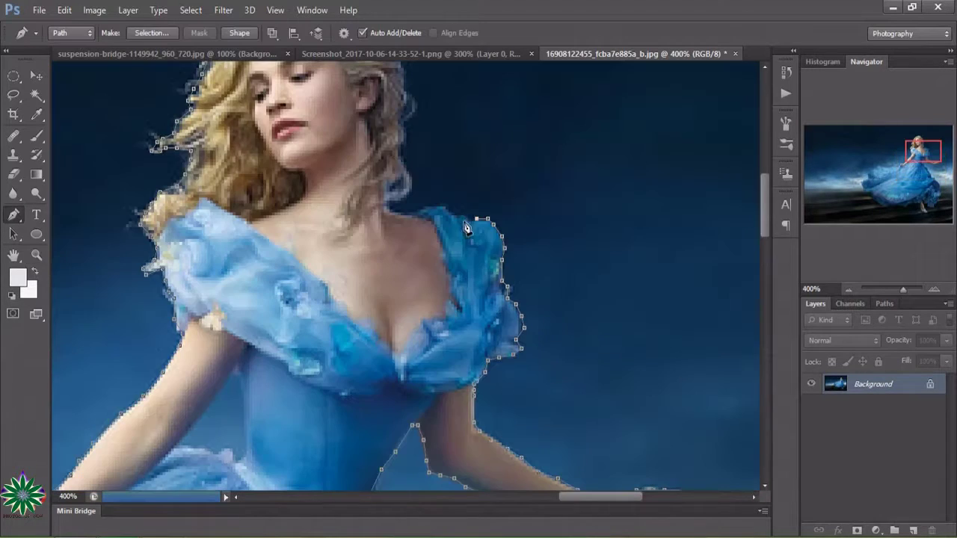
Trace the path left along the shoulder and sleeve to the hair.
{"action": "left_click", "coordinate": [451, 210]}
{"action": "left_click", "coordinate": [422, 207]}
{"action": "left_click", "coordinate": [412, 209]}
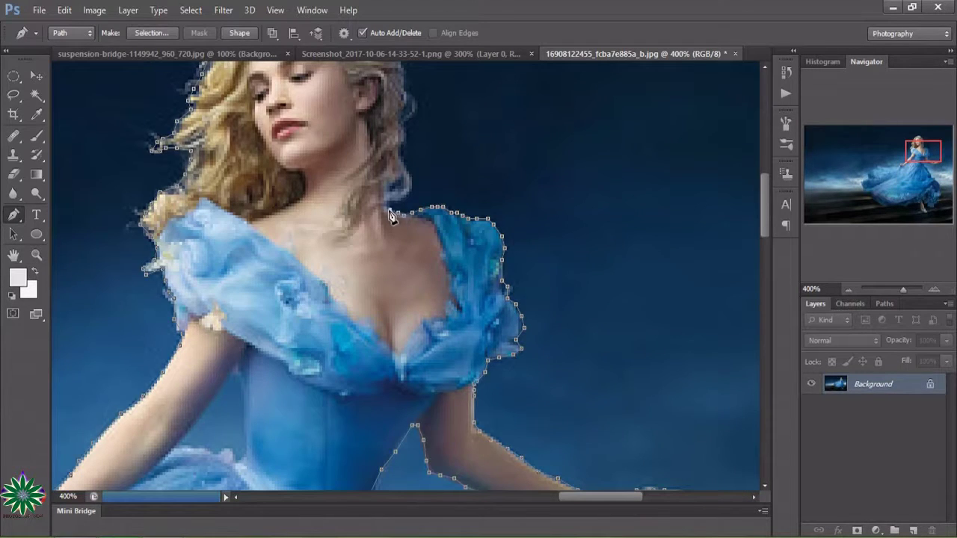
{"action": "left_click", "coordinate": [401, 199]}
{"action": "left_click", "coordinate": [411, 192]}
Extend the path up the hair edge with a curved point across the top.
{"action": "scroll", "coordinate": [407, 174], "scroll_direction": "up", "scroll_amount": 2}
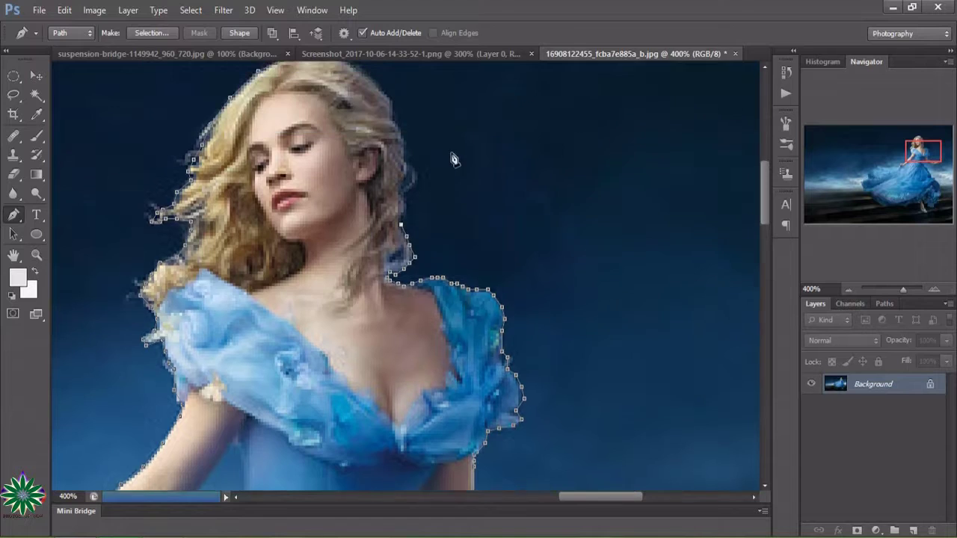
{"action": "scroll", "coordinate": [453, 157], "scroll_direction": "up", "scroll_amount": 1}
{"action": "left_click", "coordinate": [404, 277]}
{"action": "left_click", "coordinate": [404, 258]}
{"action": "left_click", "coordinate": [412, 233]}
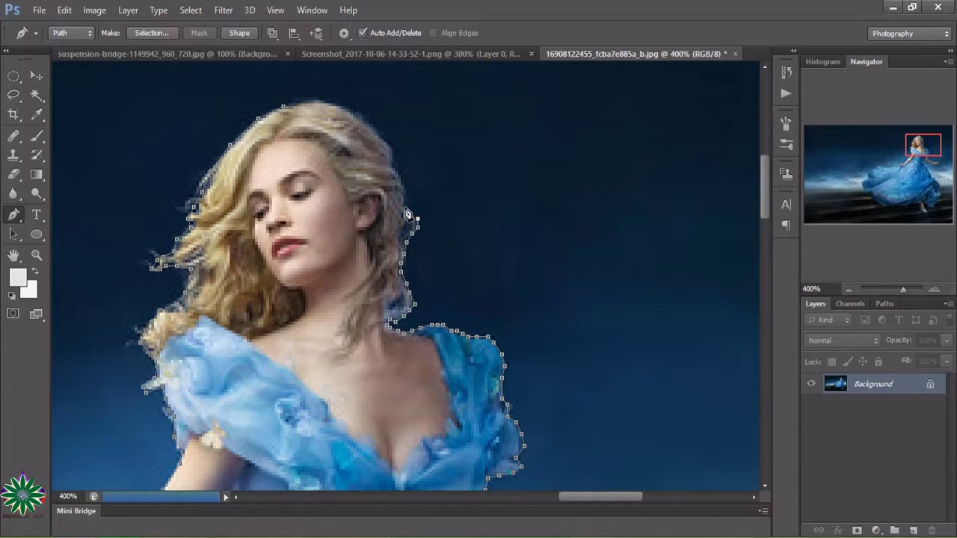
{"action": "scroll", "coordinate": [404, 262], "scroll_direction": "up", "scroll_amount": 2}
{"action": "left_click_drag", "start_coordinate": [393, 239], "coordinate": [346, 197]}
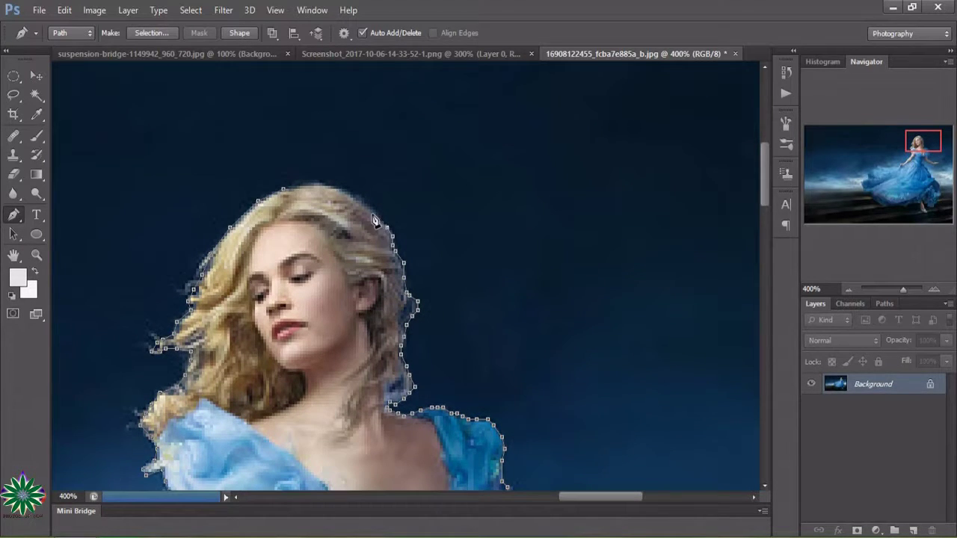
Close the path at its starting point and add a point along the left arm.
{"action": "left_click", "coordinate": [285, 196]}
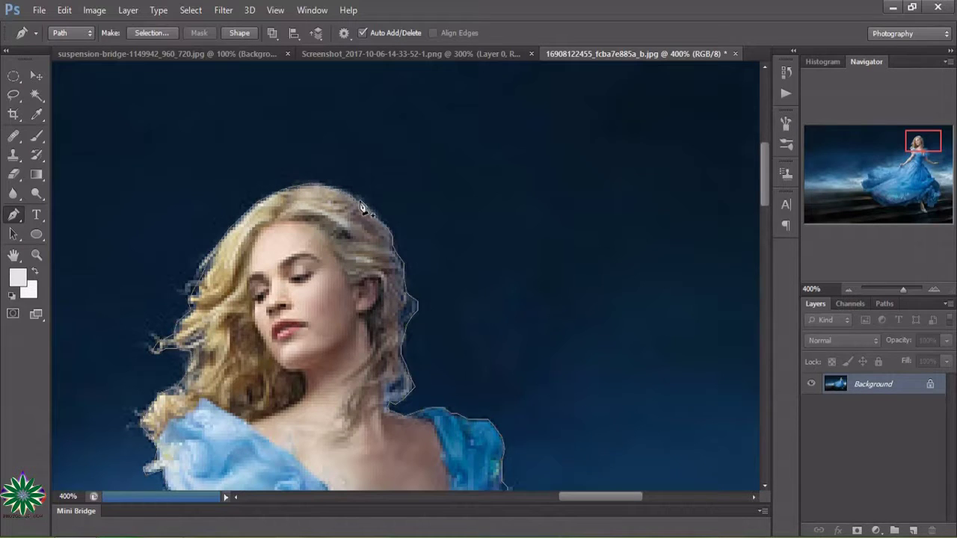
{"action": "scroll", "coordinate": [438, 402], "scroll_direction": "down", "scroll_amount": 3}
{"action": "scroll", "coordinate": [437, 394], "scroll_direction": "down", "scroll_amount": 2}
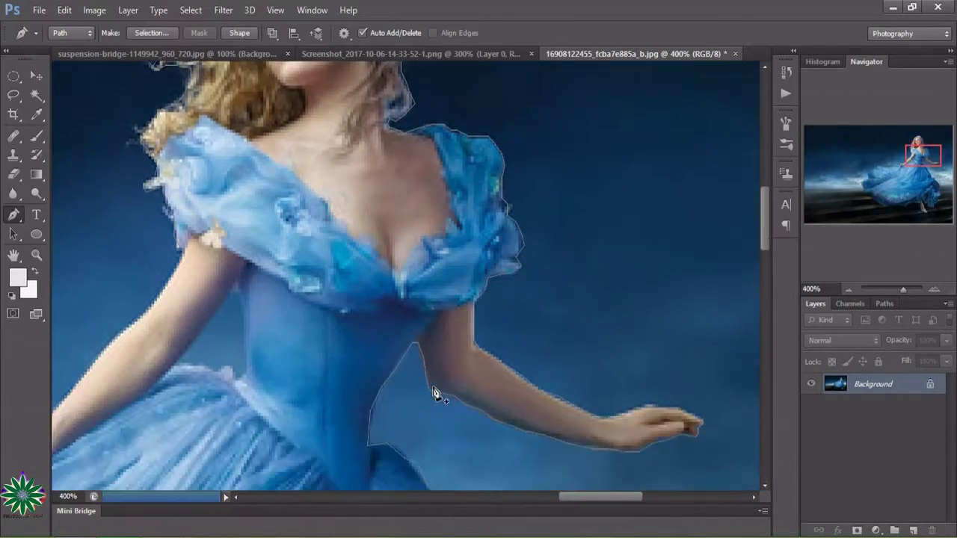
{"action": "scroll", "coordinate": [433, 394], "scroll_direction": "down", "scroll_amount": 1}
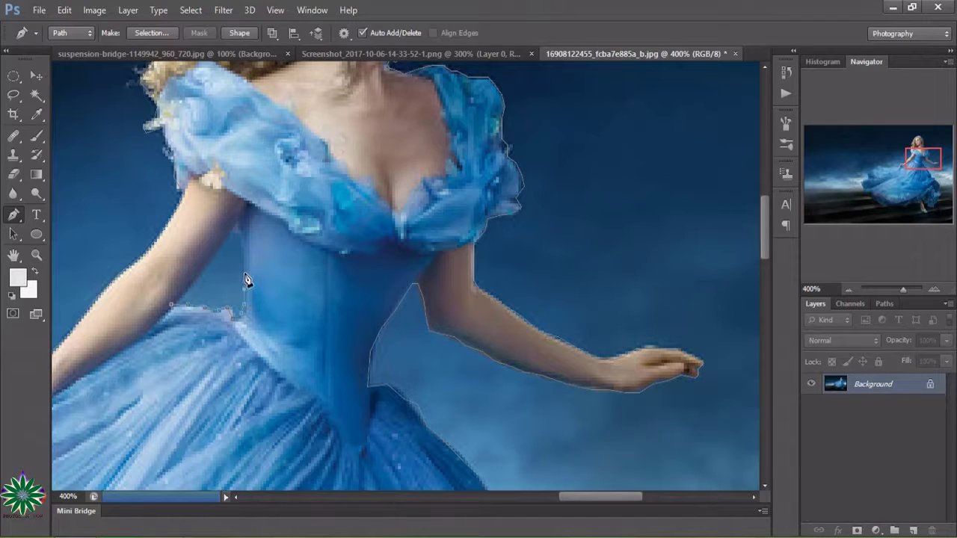
{"action": "left_click", "coordinate": [236, 225]}
{"action": "left_click", "coordinate": [172, 311]}
Convert the closed path into a selection and zoom out to see the whole woman.
{"action": "key", "text": "ctrl+Return"}
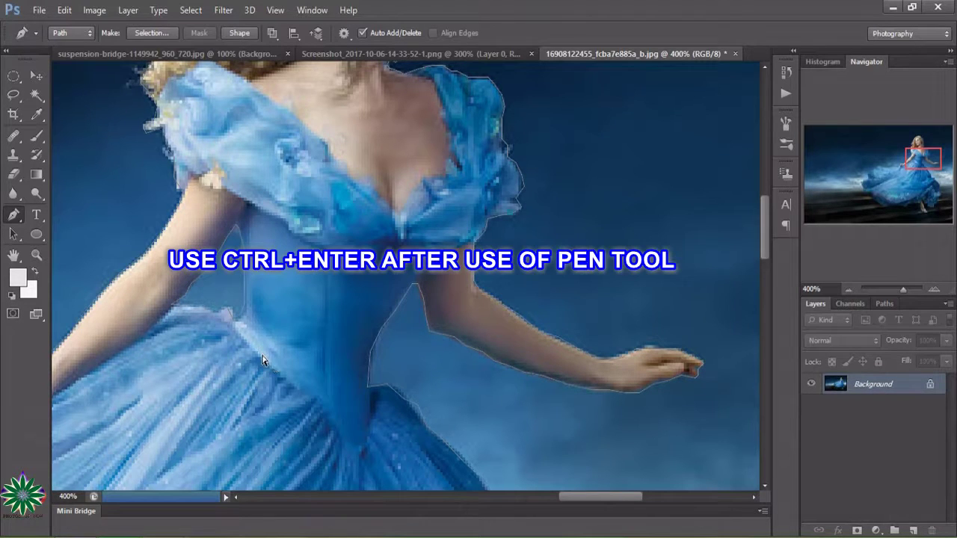
{"action": "key", "text": "ctrl+Return"}
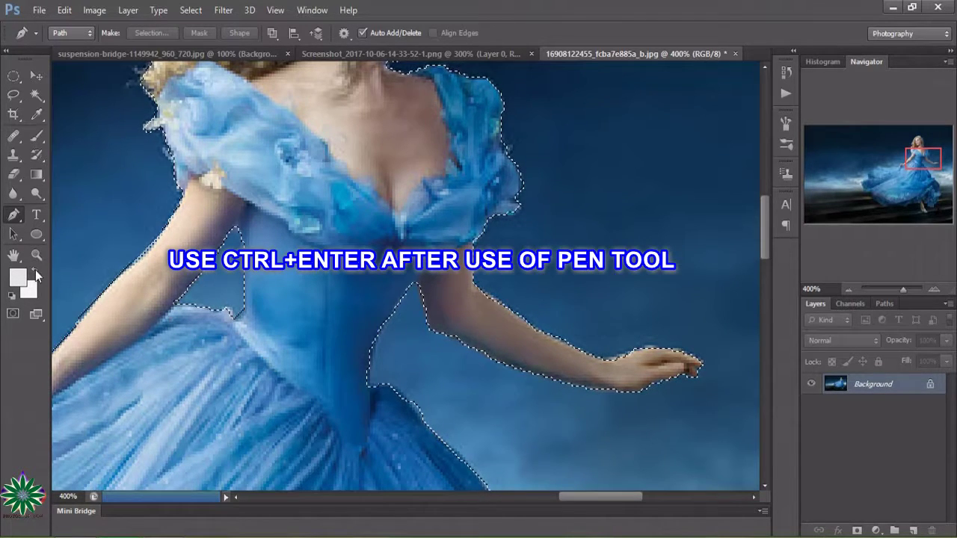
{"action": "left_click", "coordinate": [37, 256]}
{"action": "key", "text": "ctrl+d"}
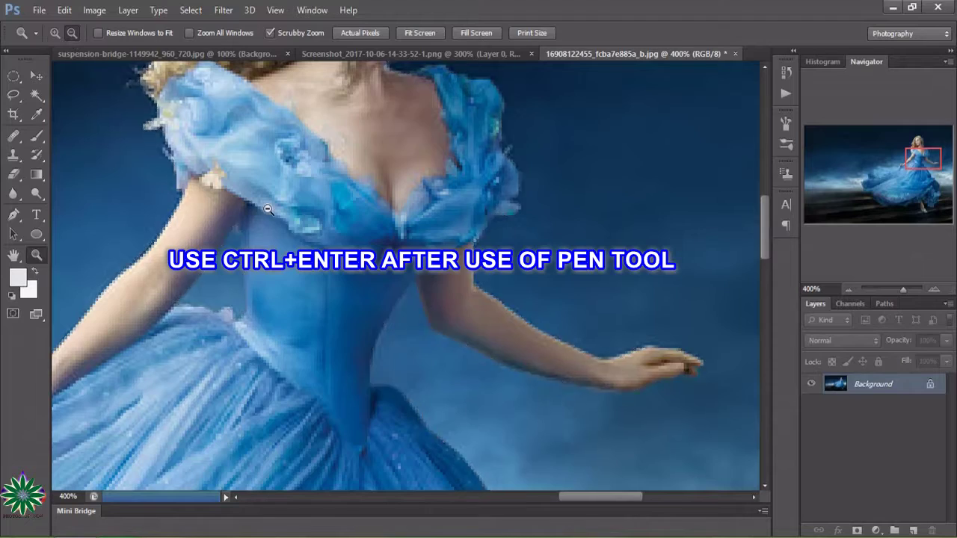
{"action": "left_click", "coordinate": [268, 209], "text": "alt"}
{"action": "left_click", "coordinate": [268, 210], "text": "alt"}
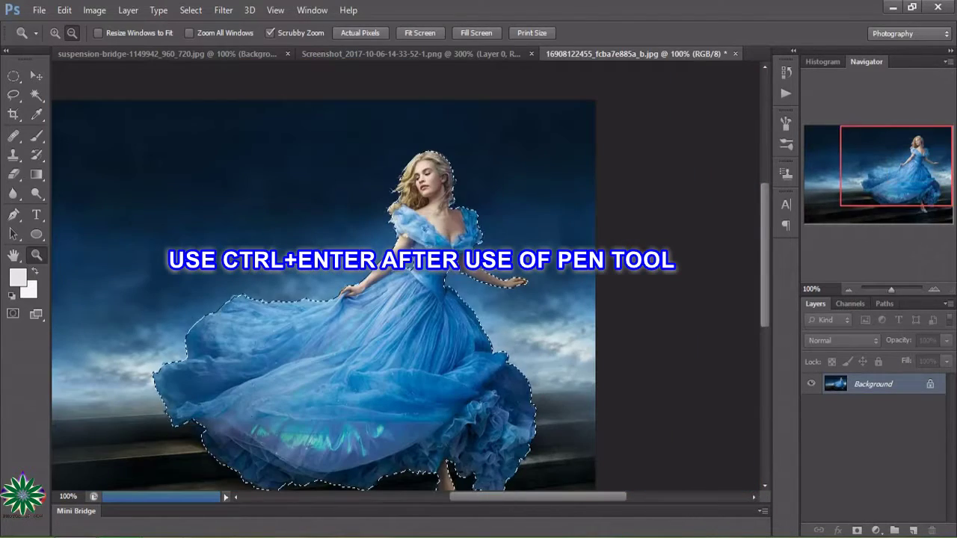
{"action": "scroll", "coordinate": [558, 193], "scroll_direction": "down", "scroll_amount": 1}
{"action": "scroll", "coordinate": [557, 193], "scroll_direction": "down", "scroll_amount": 1}
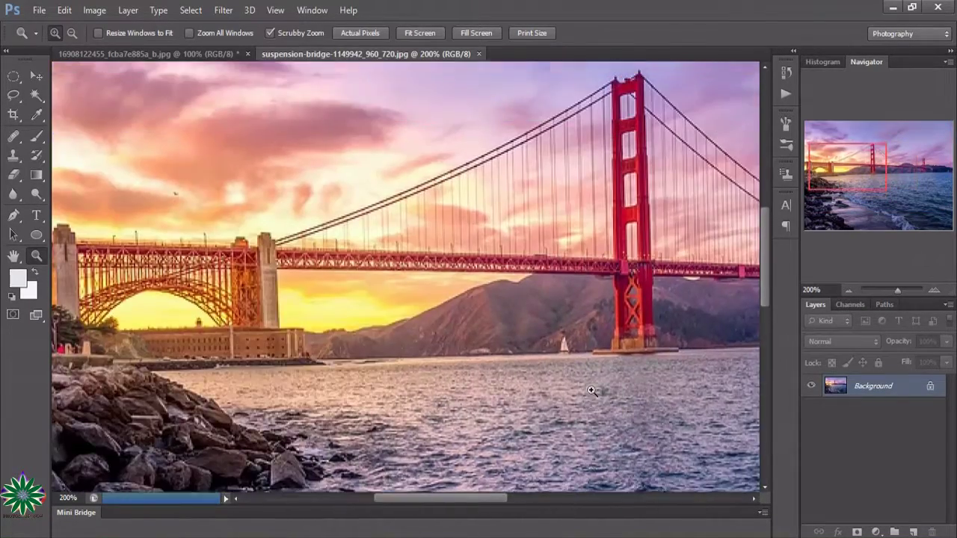
Zoom the bridge photo to 300% on the bridge and water.
{"action": "scroll", "coordinate": [591, 390], "scroll_direction": "up", "scroll_amount": 1}
{"action": "mouse_move", "coordinate": [481, 498]}
{"action": "left_mouse_down"}
{"action": "mouse_move", "coordinate": [534, 498]}
{"action": "mouse_move", "coordinate": [445, 498]}
{"action": "mouse_move", "coordinate": [512, 498]}
{"action": "mouse_move", "coordinate": [615, 534]}
{"action": "mouse_move", "coordinate": [633, 528]}
{"action": "mouse_move", "coordinate": [600, 535]}
{"action": "left_mouse_up"}
{"action": "left_click", "coordinate": [586, 406]}
Drag the selected woman into the bridge photo as Layer 1 and stretch it taller.
{"action": "left_click", "coordinate": [194, 56]}
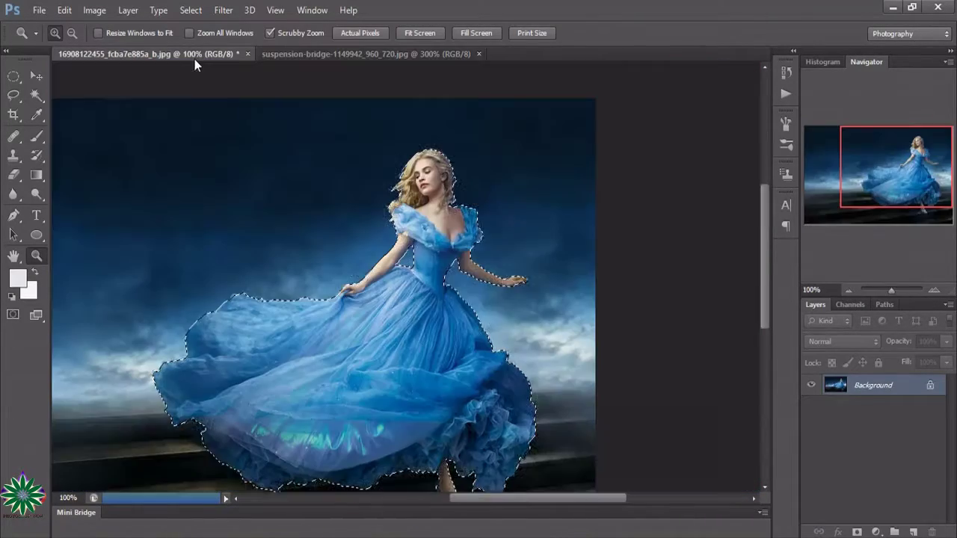
{"action": "left_click", "coordinate": [37, 78]}
{"action": "mouse_move", "coordinate": [378, 316]}
{"action": "left_mouse_down"}
{"action": "mouse_move", "coordinate": [320, 53]}
{"action": "mouse_move", "coordinate": [388, 346]}
{"action": "left_mouse_up"}
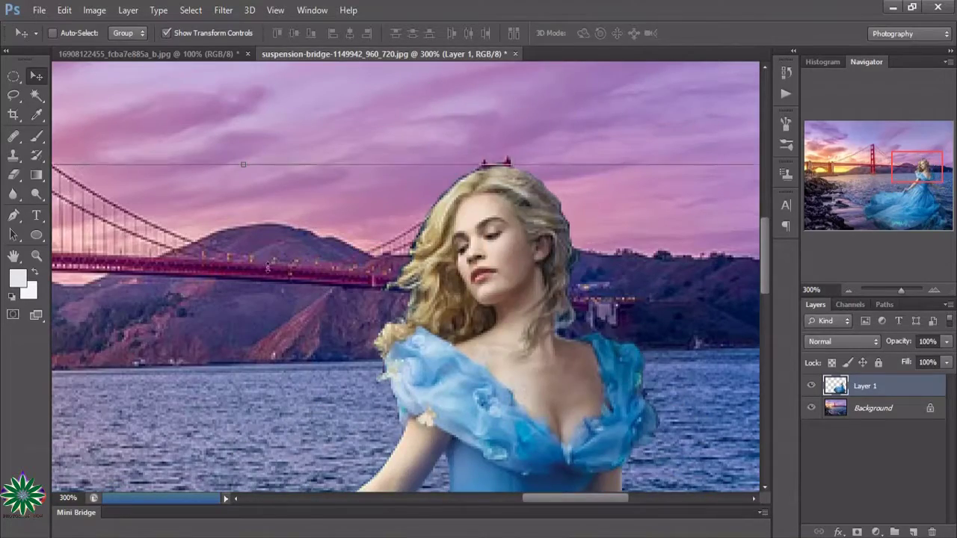
{"action": "left_click_drag", "start_coordinate": [334, 163], "coordinate": [321, 116]}
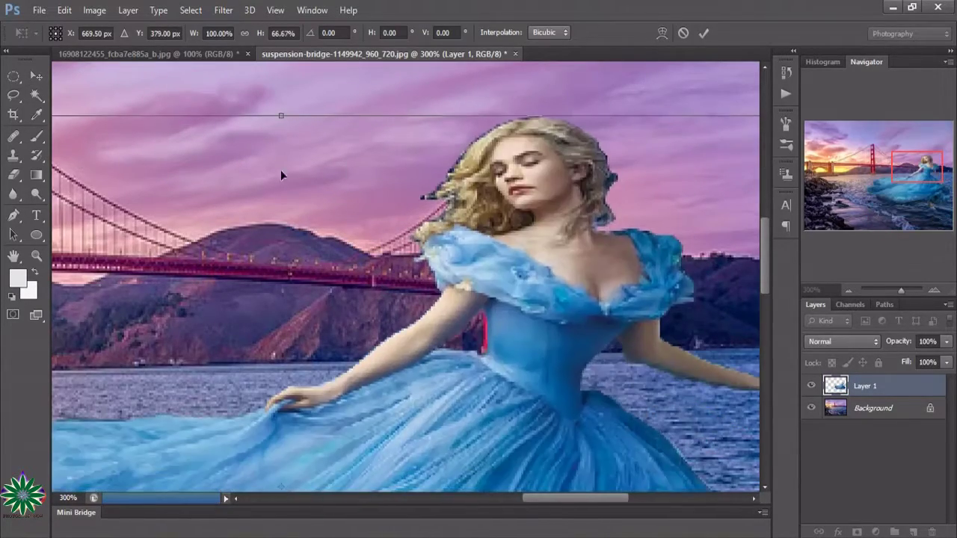
Scale the woman layer down to about 14.75% and adjust her proportions above the bridge deck.
{"action": "left_click_drag", "start_coordinate": [324, 338], "coordinate": [264, 171]}
{"action": "mouse_move", "coordinate": [199, 140]}
{"action": "left_mouse_down"}
{"action": "mouse_move", "coordinate": [447, 287]}
{"action": "mouse_move", "coordinate": [659, 387]}
{"action": "mouse_move", "coordinate": [333, 246]}
{"action": "left_mouse_up"}
{"action": "left_click_drag", "start_coordinate": [428, 270], "coordinate": [431, 445]}
{"action": "left_click_drag", "start_coordinate": [449, 368], "coordinate": [451, 229]}
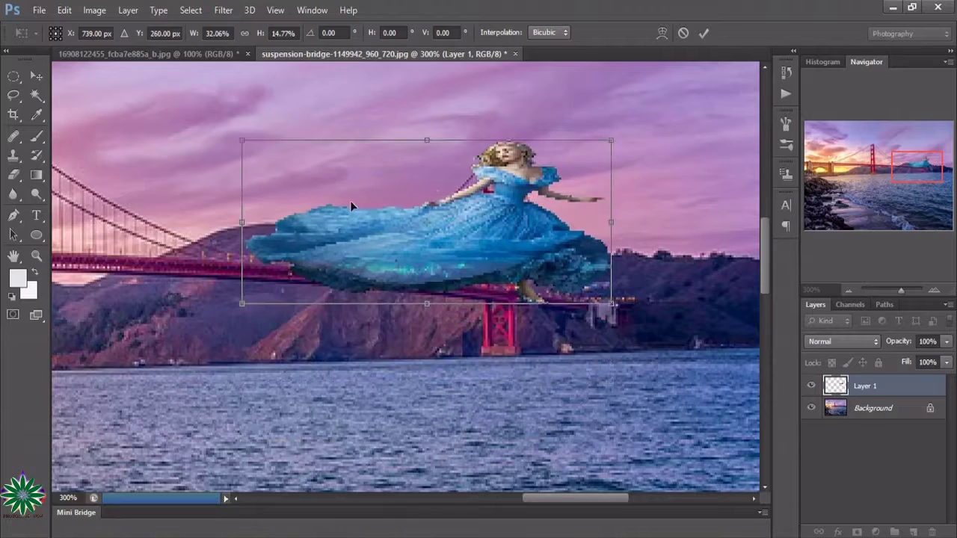
{"action": "left_click_drag", "start_coordinate": [240, 220], "coordinate": [526, 222]}
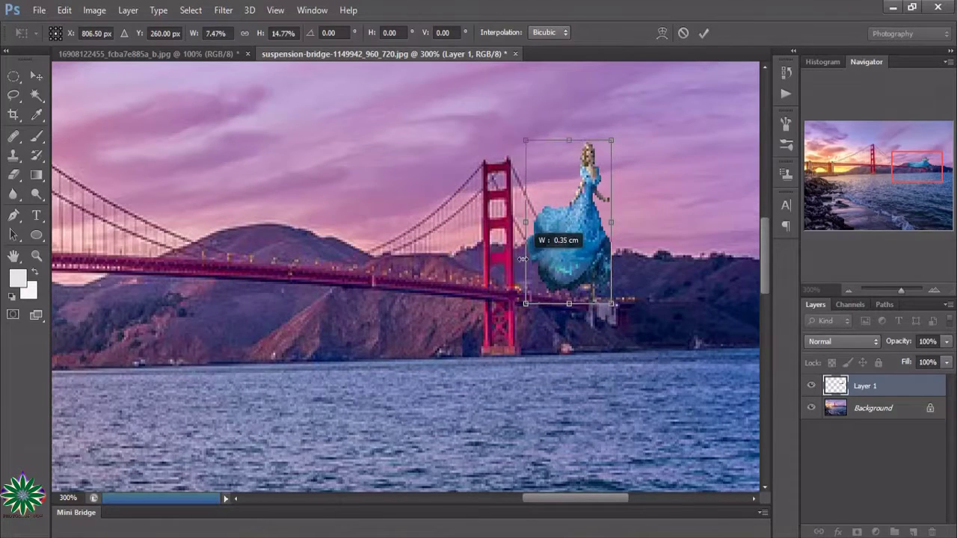
{"action": "mouse_move", "coordinate": [599, 240]}
{"action": "left_mouse_down"}
{"action": "mouse_move", "coordinate": [610, 247]}
{"action": "mouse_move", "coordinate": [648, 228]}
{"action": "mouse_move", "coordinate": [686, 240]}
{"action": "left_mouse_up"}
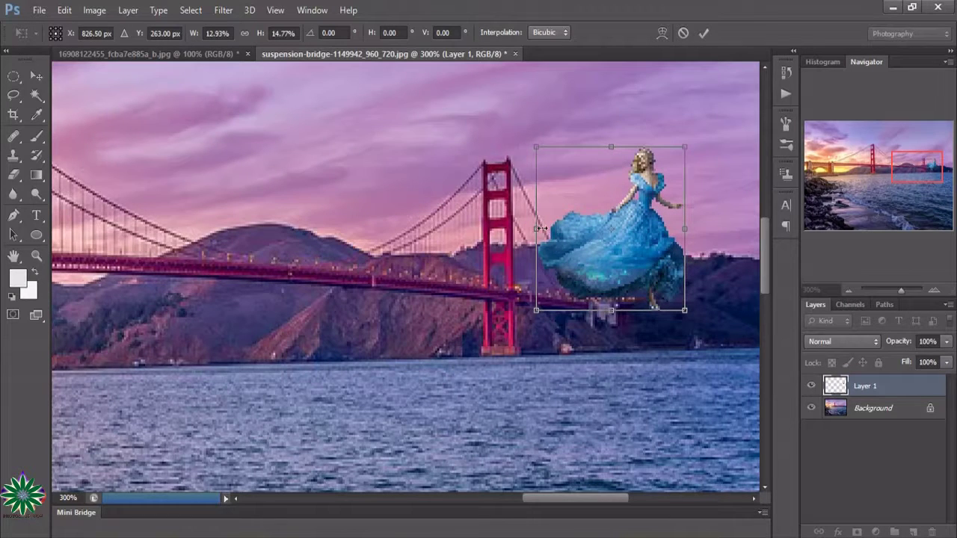
{"action": "mouse_move", "coordinate": [538, 229]}
{"action": "left_mouse_down"}
{"action": "mouse_move", "coordinate": [514, 229]}
{"action": "mouse_move", "coordinate": [528, 252]}
{"action": "mouse_move", "coordinate": [325, 255]}
{"action": "left_mouse_up"}
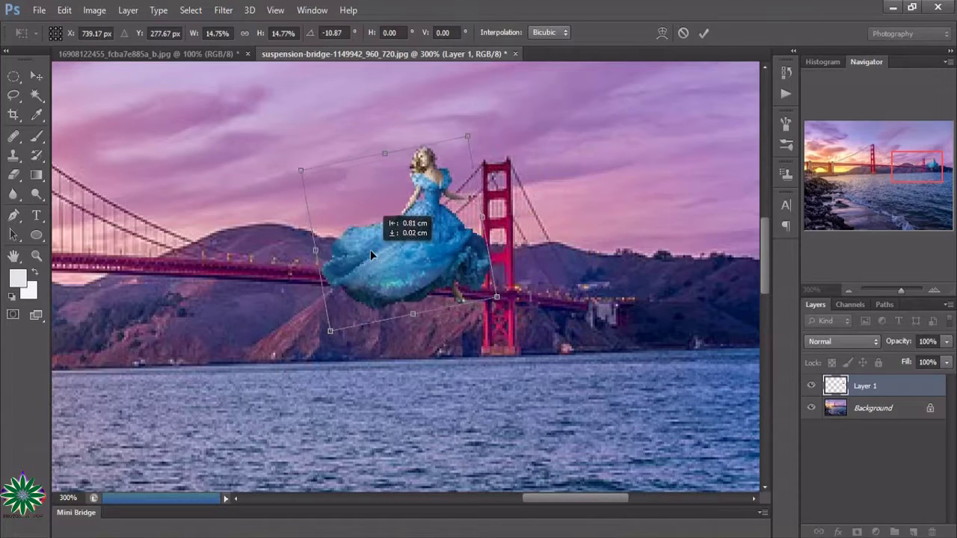
Rotate the gowned figure clockwise and move her toward the water beside the tower.
{"action": "mouse_move", "coordinate": [252, 212]}
{"action": "left_mouse_down"}
{"action": "mouse_move", "coordinate": [262, 187]}
{"action": "mouse_move", "coordinate": [256, 157]}
{"action": "mouse_move", "coordinate": [259, 164]}
{"action": "left_mouse_up"}
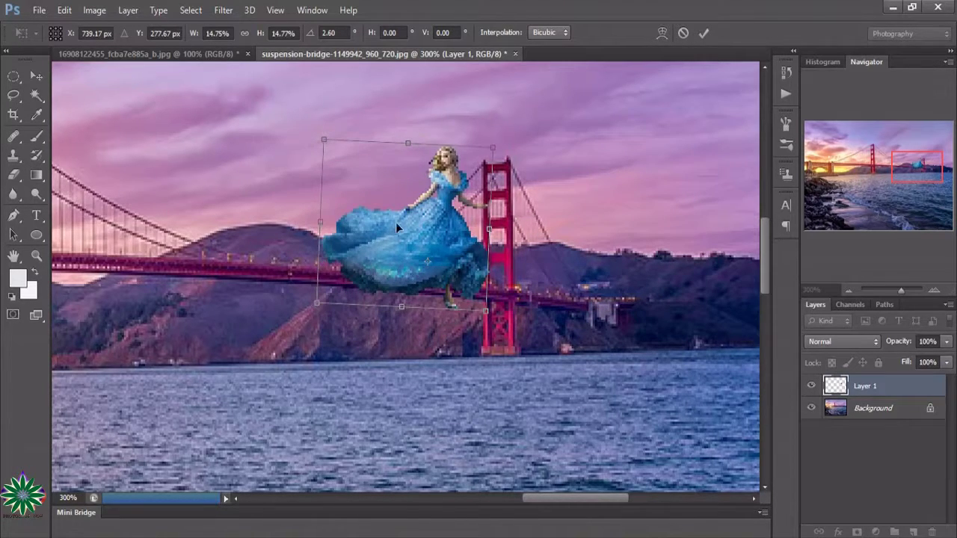
{"action": "left_click_drag", "start_coordinate": [416, 238], "coordinate": [448, 325]}
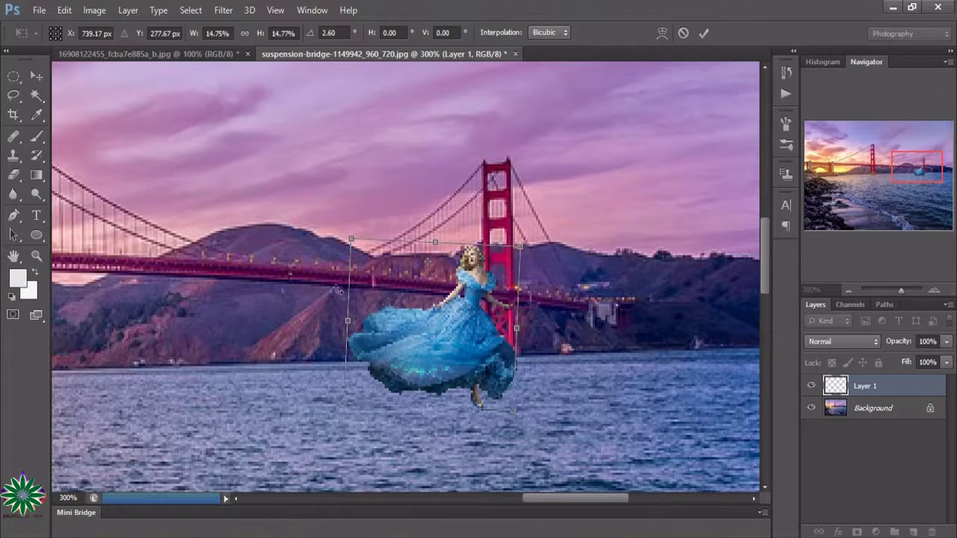
{"action": "left_click_drag", "start_coordinate": [341, 271], "coordinate": [344, 278]}
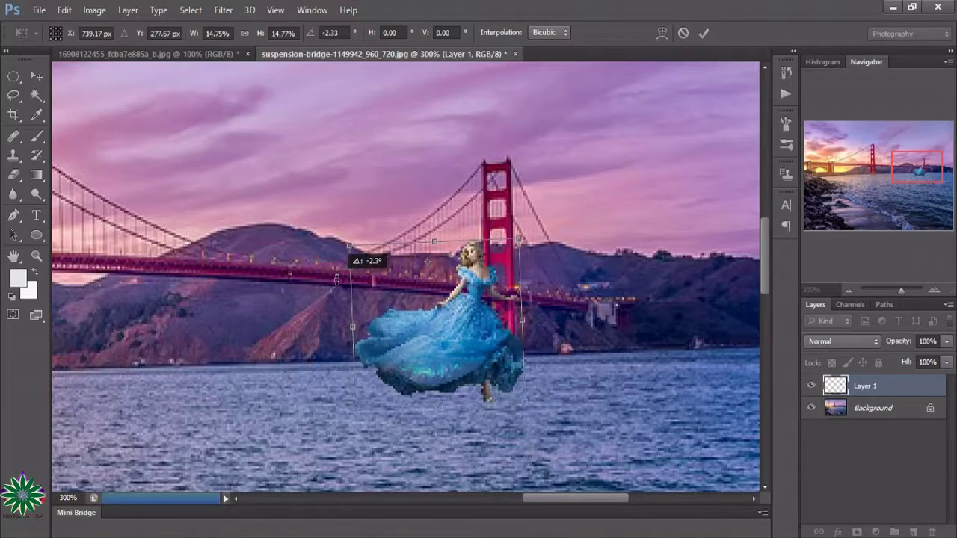
{"action": "left_click_drag", "start_coordinate": [434, 291], "coordinate": [434, 252]}
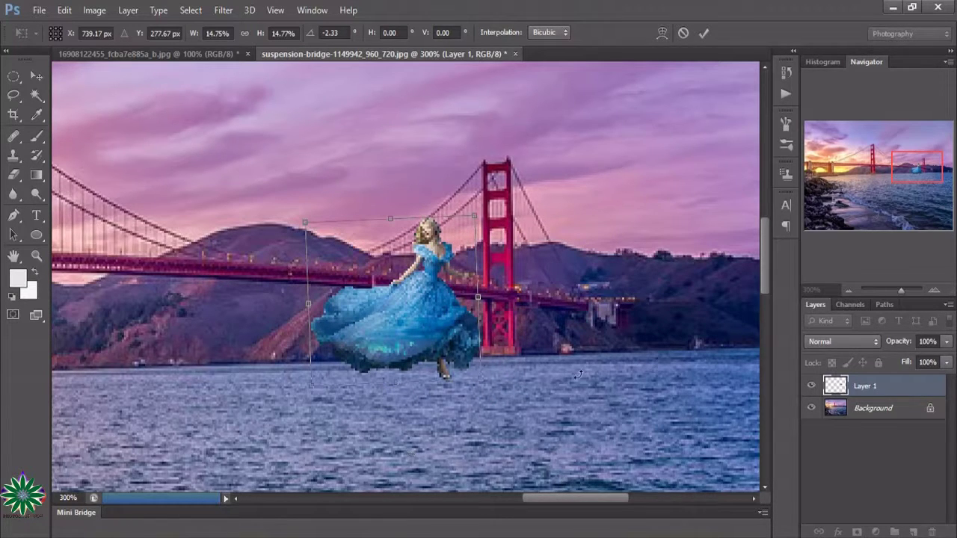
{"action": "left_click_drag", "start_coordinate": [291, 298], "coordinate": [296, 282]}
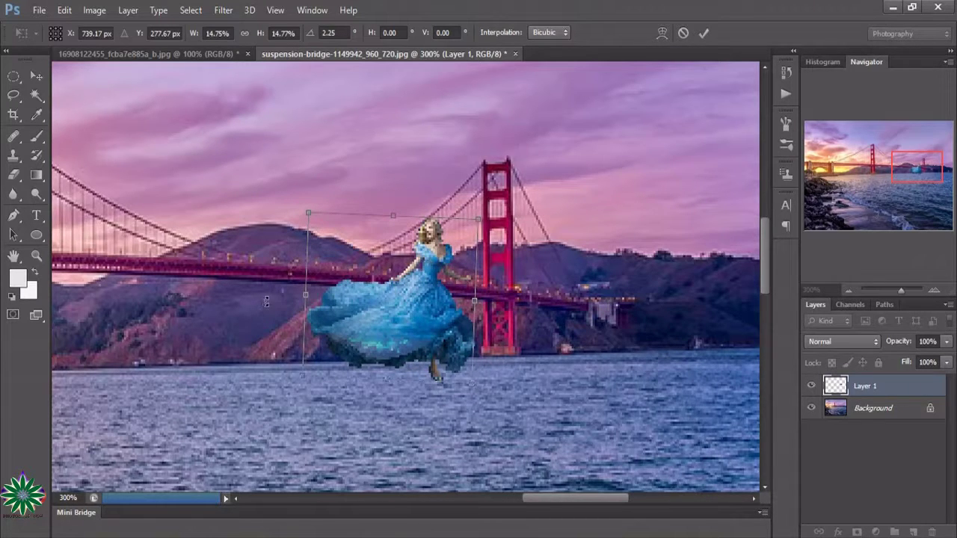
{"action": "mouse_move", "coordinate": [292, 292]}
{"action": "left_mouse_down"}
{"action": "mouse_move", "coordinate": [285, 273]}
{"action": "mouse_move", "coordinate": [289, 284]}
{"action": "left_mouse_up"}
Ease her tilt to about 2.41° and settle her over the water left of the tower.
{"action": "left_click_drag", "start_coordinate": [385, 284], "coordinate": [382, 308]}
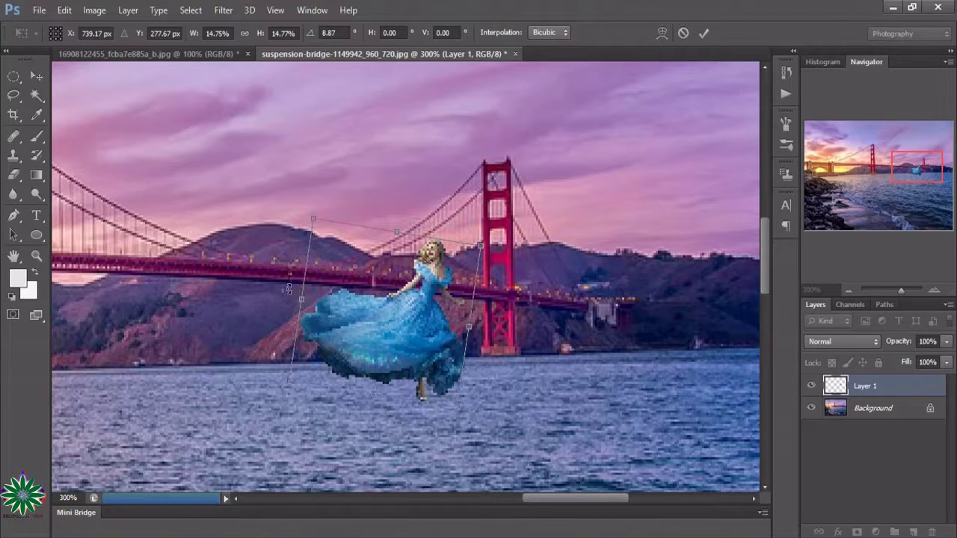
{"action": "left_click_drag", "start_coordinate": [289, 289], "coordinate": [287, 298]}
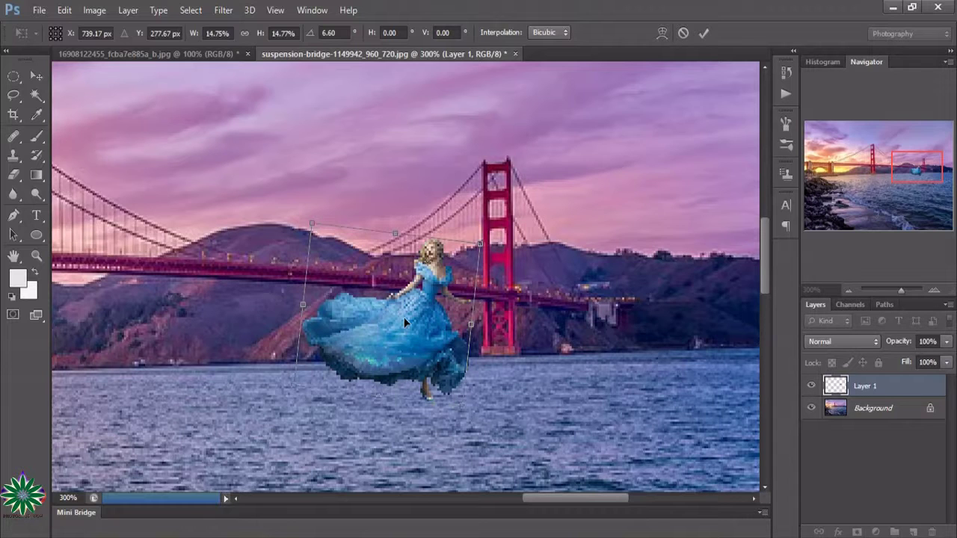
{"action": "mouse_move", "coordinate": [374, 311]}
{"action": "left_mouse_down"}
{"action": "mouse_move", "coordinate": [347, 310]}
{"action": "mouse_move", "coordinate": [395, 301]}
{"action": "left_mouse_up"}
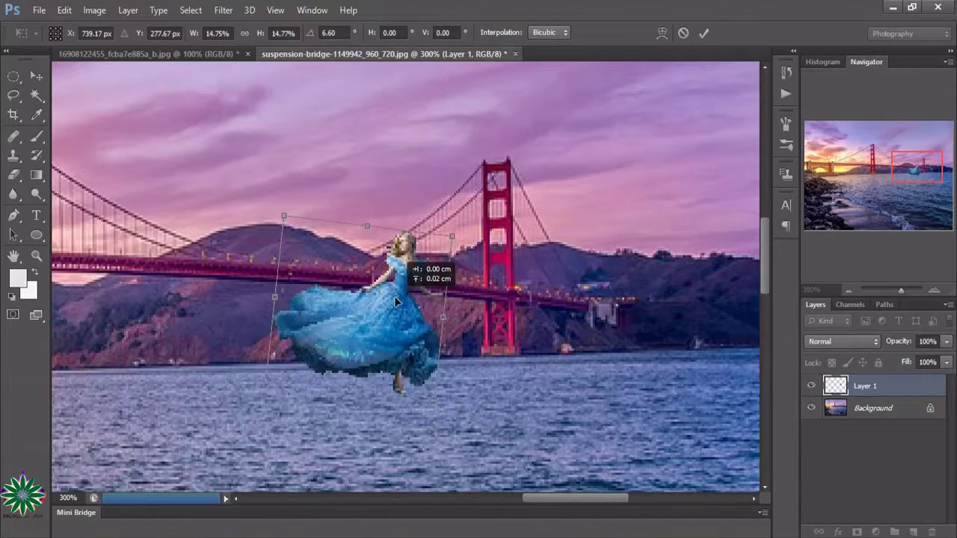
{"action": "left_click_drag", "start_coordinate": [259, 287], "coordinate": [258, 298]}
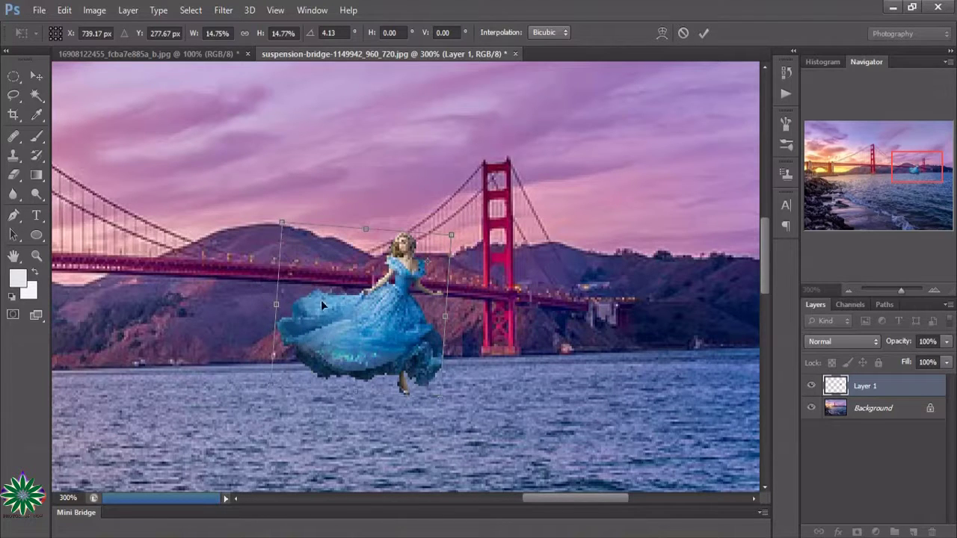
{"action": "left_click_drag", "start_coordinate": [330, 310], "coordinate": [307, 312]}
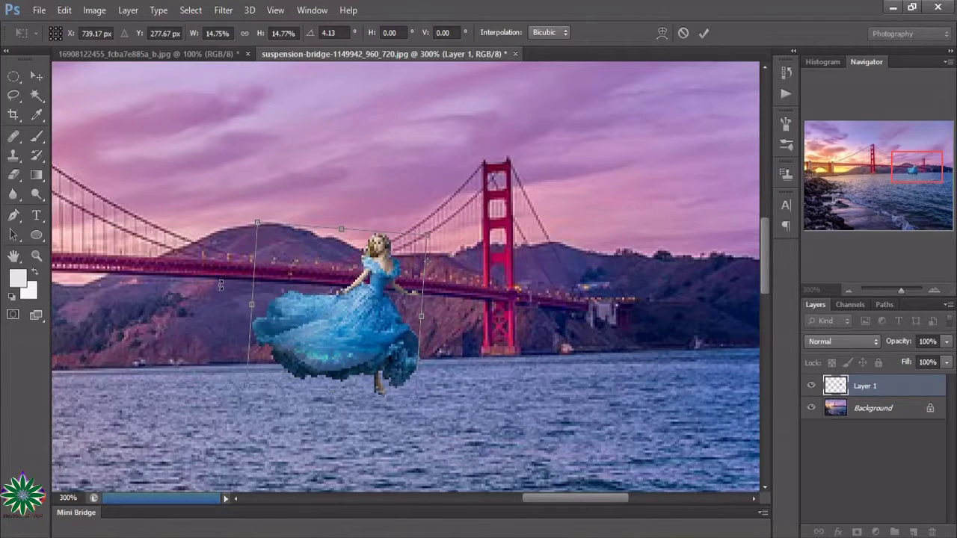
{"action": "left_click_drag", "start_coordinate": [221, 285], "coordinate": [221, 290]}
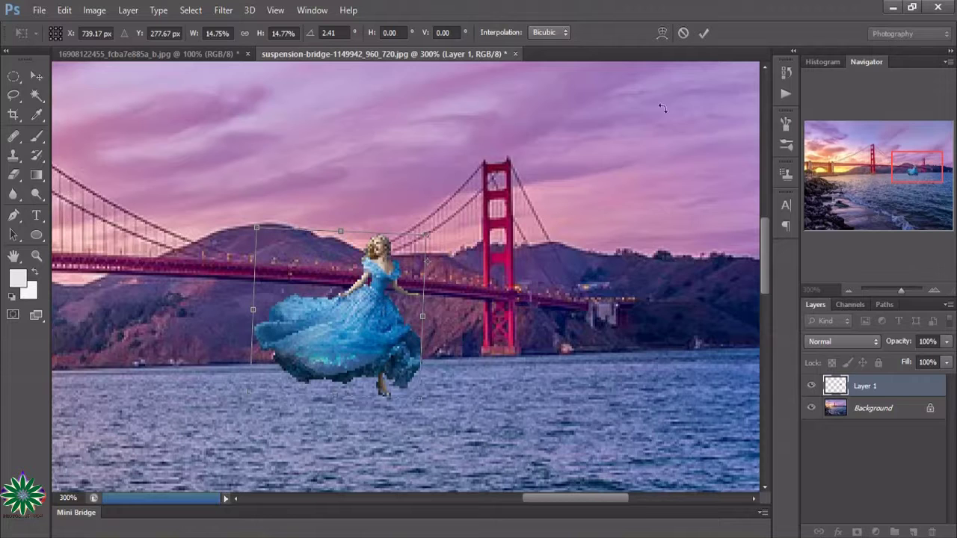
{"action": "right_click", "coordinate": [382, 307]}
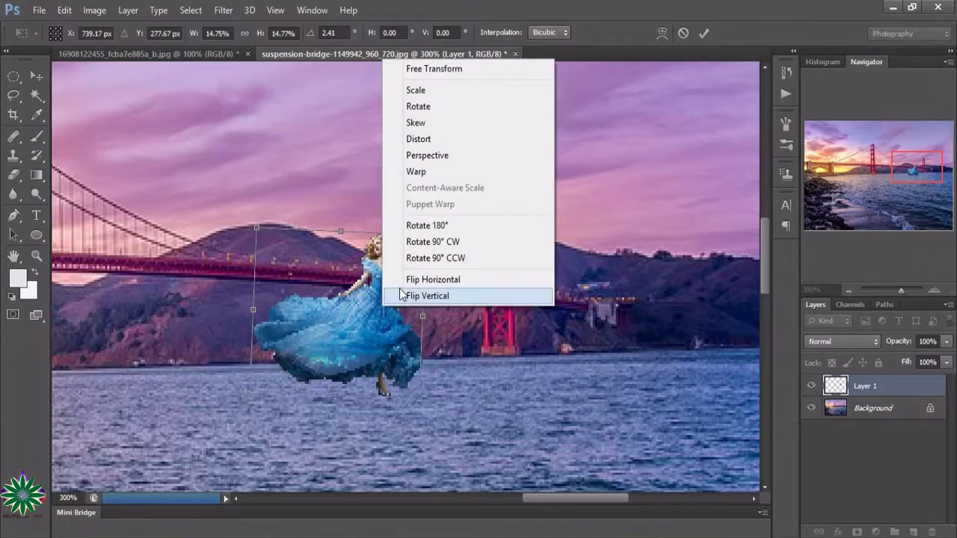
Switch the transform to Warp and reshape the figure's head, shoulders and upper body.
{"action": "left_click", "coordinate": [430, 173]}
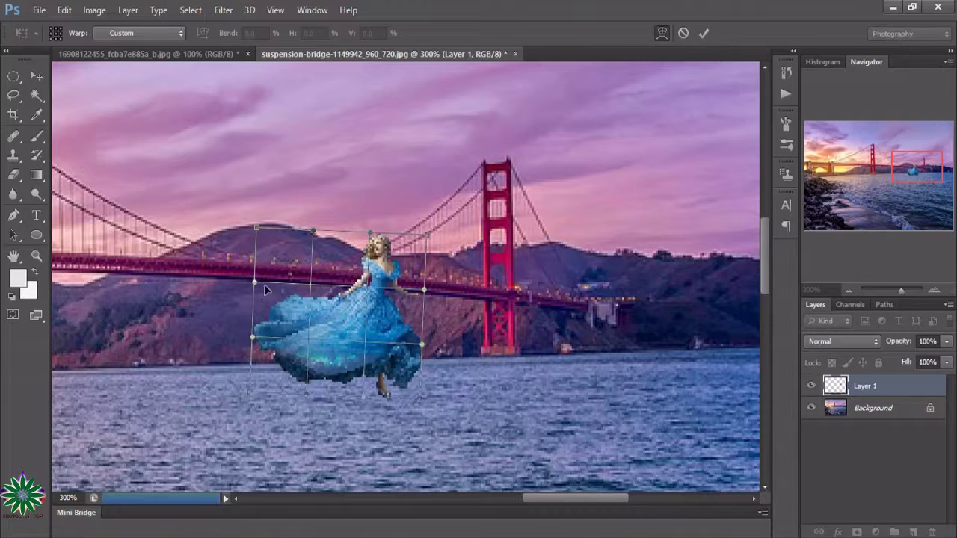
{"action": "left_click_drag", "start_coordinate": [334, 295], "coordinate": [317, 294]}
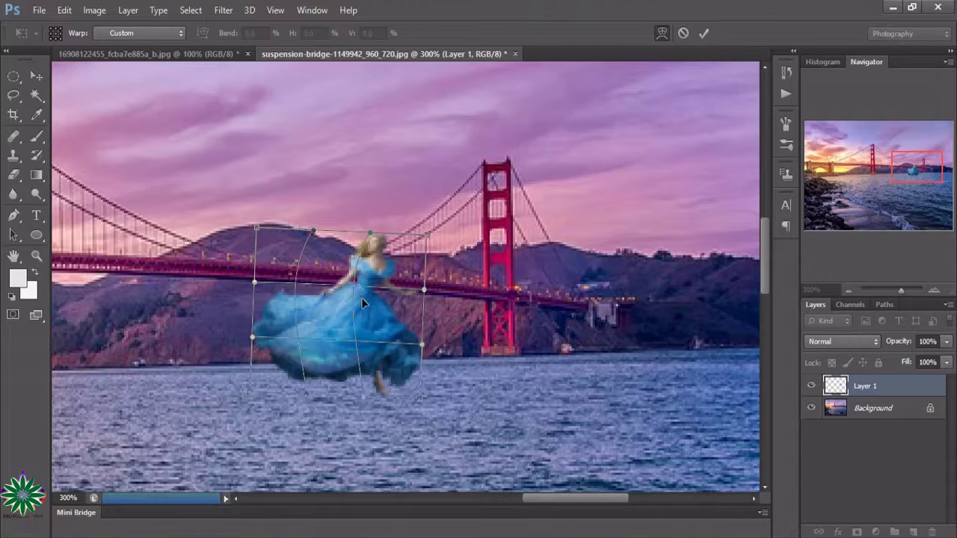
{"action": "left_click_drag", "start_coordinate": [356, 296], "coordinate": [365, 301]}
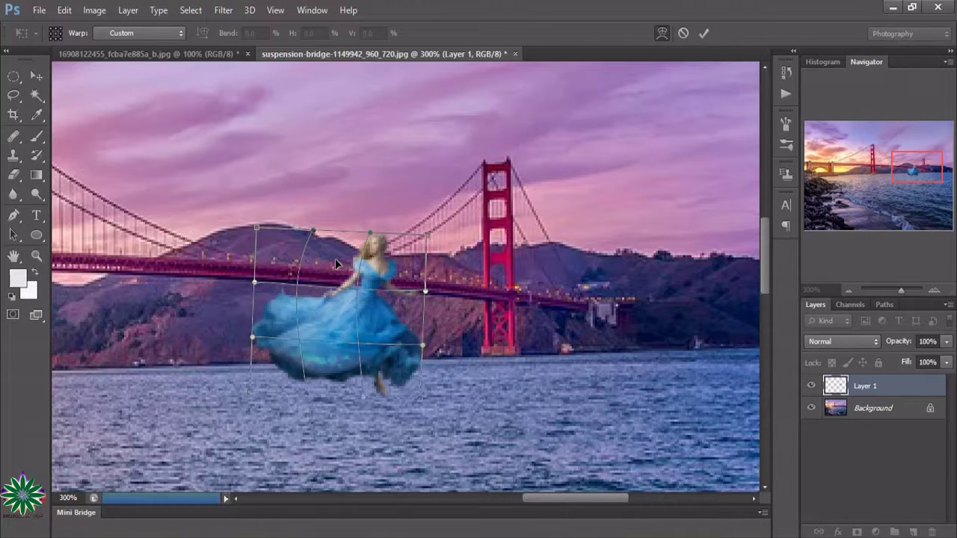
{"action": "left_click_drag", "start_coordinate": [336, 264], "coordinate": [329, 265]}
{"action": "left_click_drag", "start_coordinate": [325, 347], "coordinate": [338, 356]}
{"action": "left_click_drag", "start_coordinate": [341, 265], "coordinate": [331, 237]}
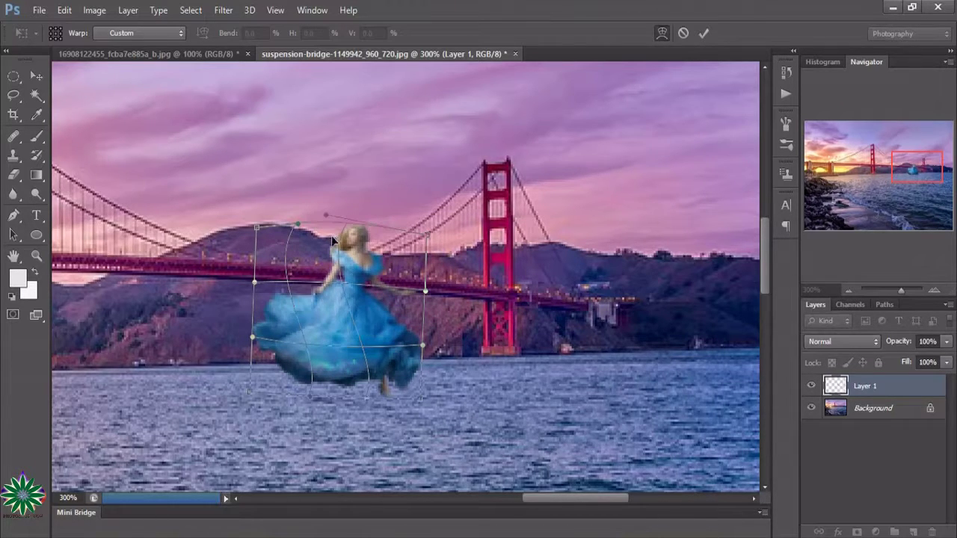
Reshape the gown's hem and sides so the dress billows, and commit the warp.
{"action": "left_click_drag", "start_coordinate": [332, 318], "coordinate": [340, 332]}
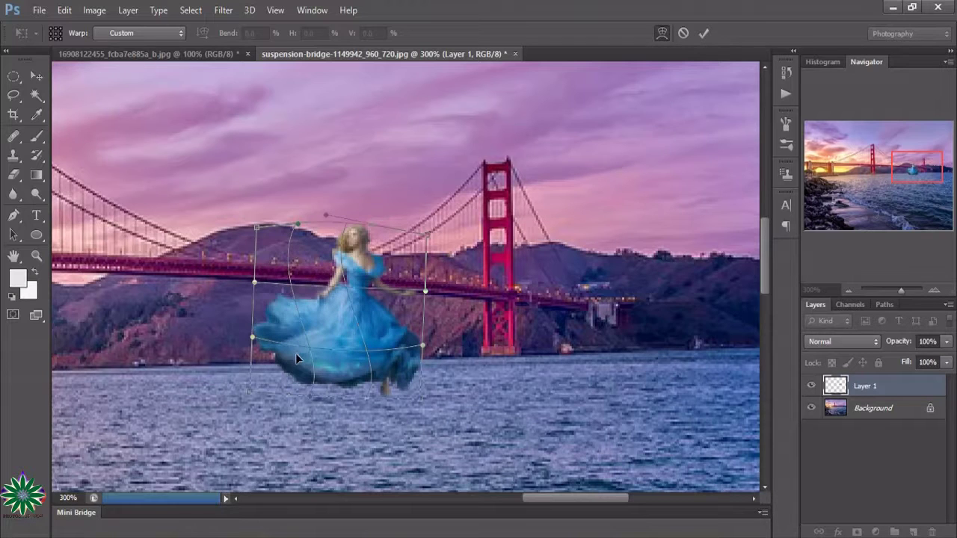
{"action": "mouse_move", "coordinate": [295, 353]}
{"action": "left_mouse_down"}
{"action": "mouse_move", "coordinate": [299, 344]}
{"action": "mouse_move", "coordinate": [351, 360]}
{"action": "left_mouse_up"}
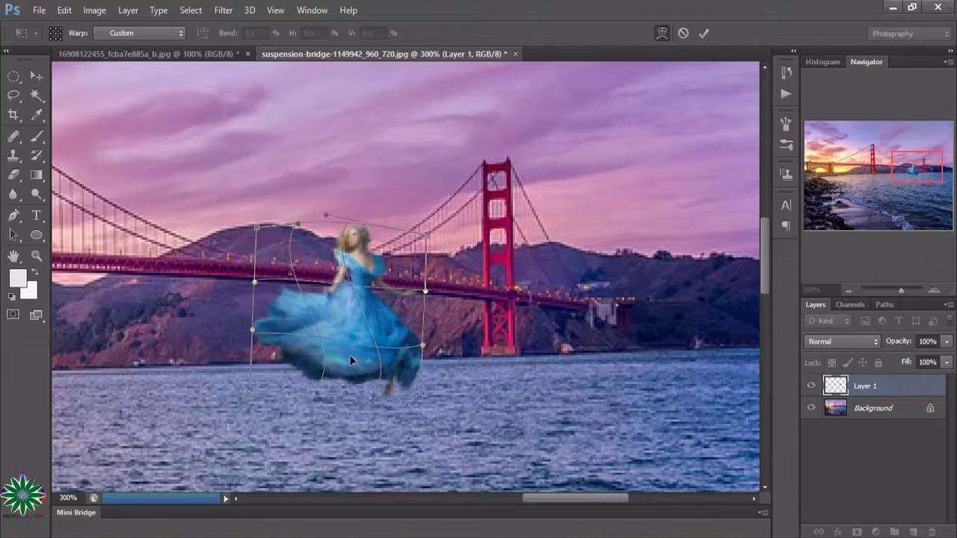
{"action": "left_click_drag", "start_coordinate": [352, 289], "coordinate": [334, 292]}
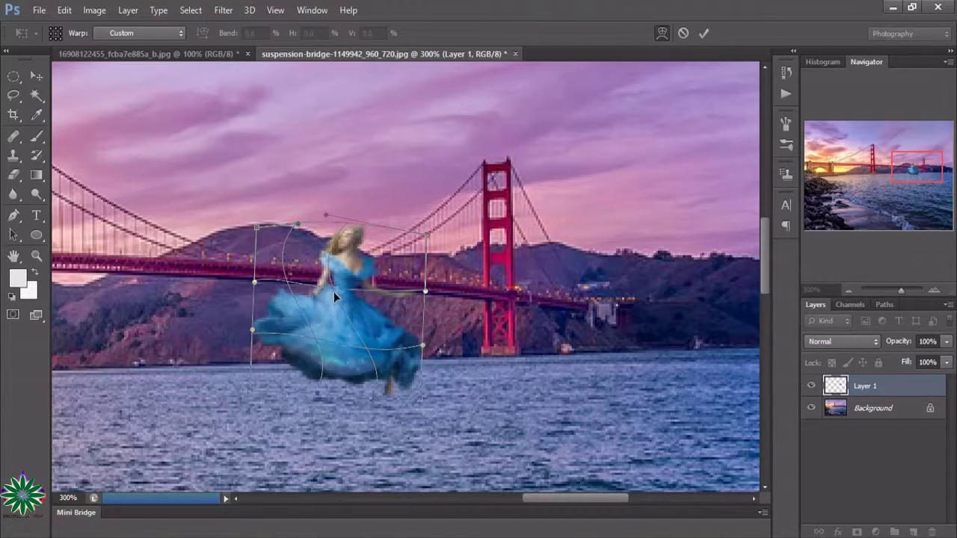
{"action": "left_click_drag", "start_coordinate": [398, 368], "coordinate": [381, 374]}
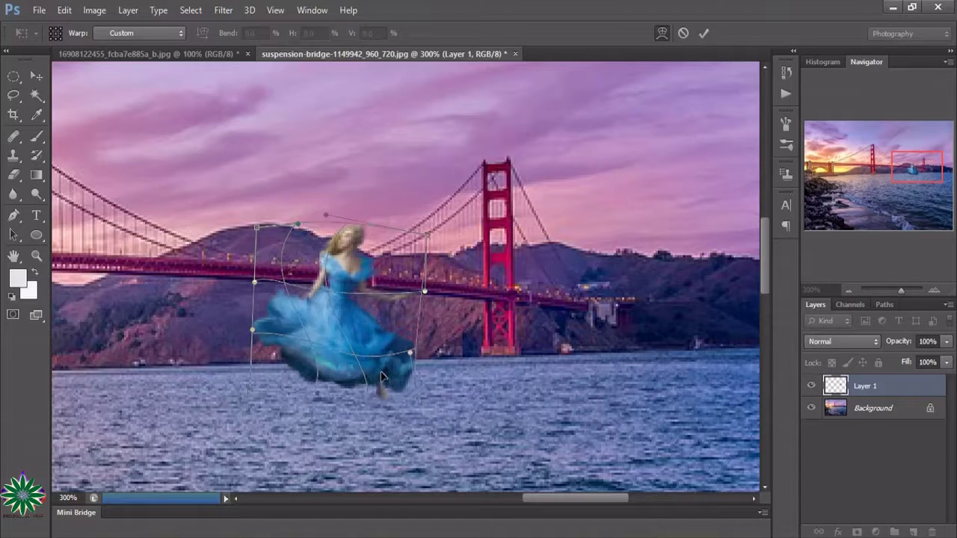
{"action": "left_click_drag", "start_coordinate": [344, 323], "coordinate": [359, 322]}
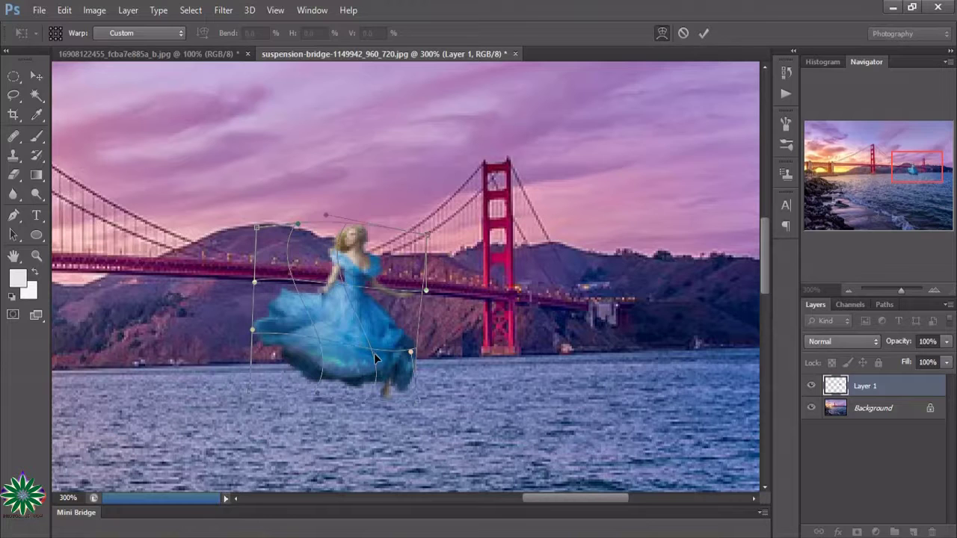
{"action": "left_click_drag", "start_coordinate": [373, 353], "coordinate": [371, 364]}
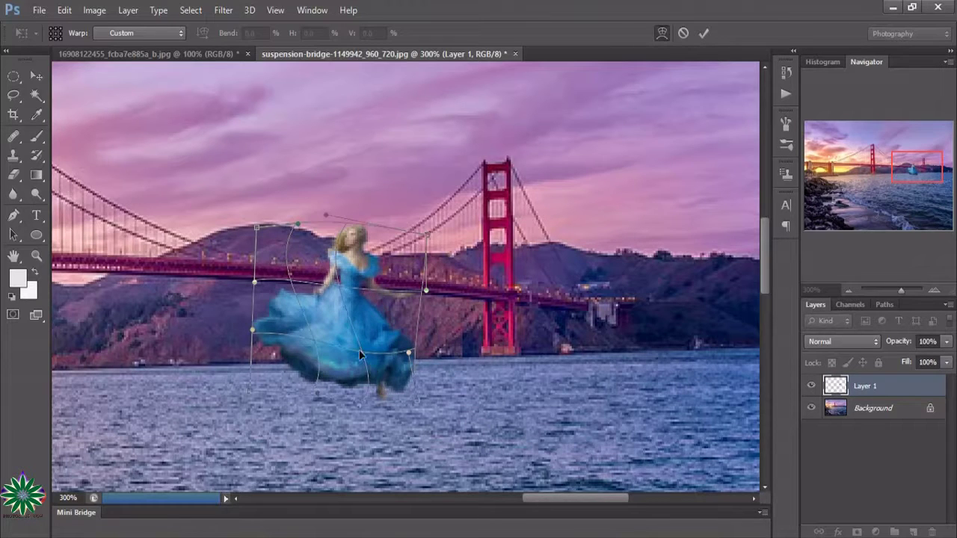
{"action": "left_click", "coordinate": [704, 33]}
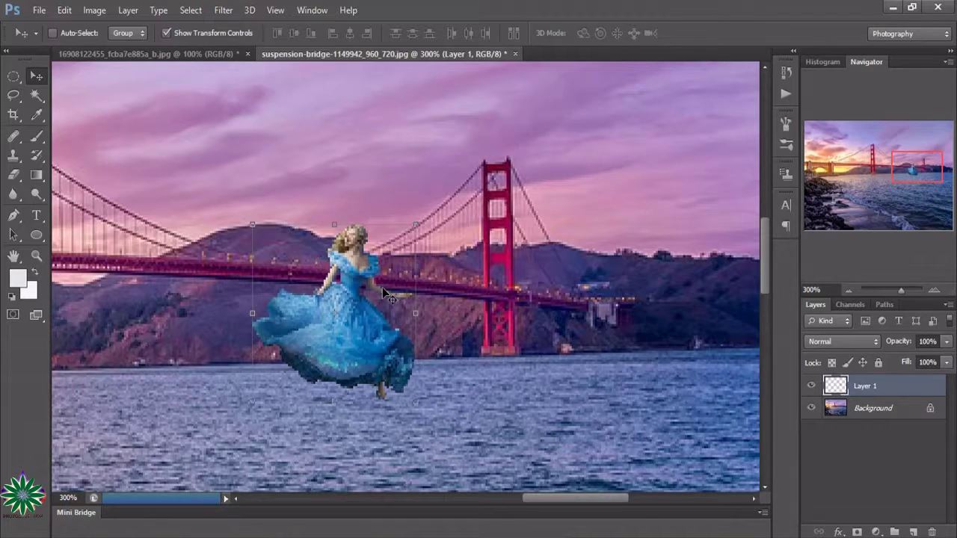
Zoom out to 50% and back in to 200% around the floating dancer, panning her into view.
{"action": "left_click", "coordinate": [38, 256]}
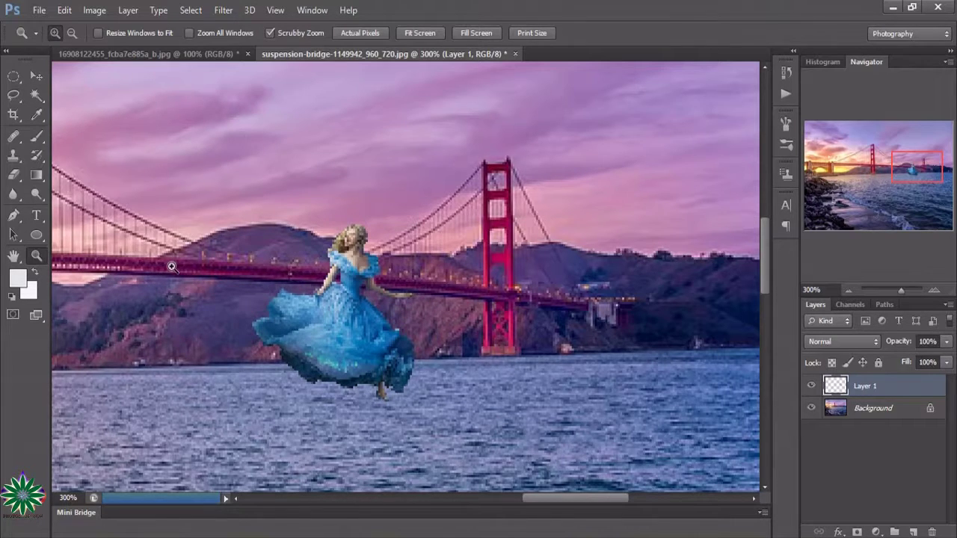
{"action": "left_click", "coordinate": [171, 266]}
{"action": "left_click", "coordinate": [76, 30]}
{"action": "left_click", "coordinate": [332, 281]}
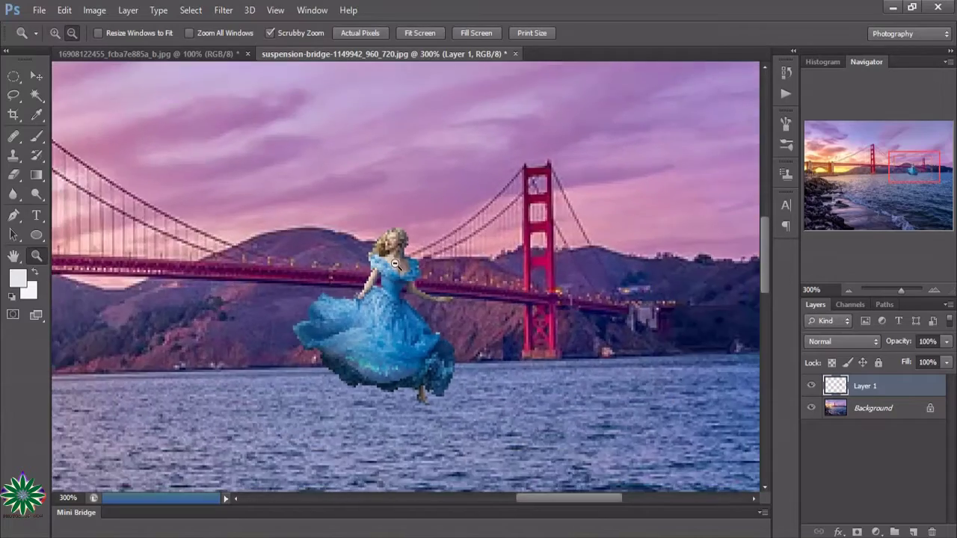
{"action": "left_click", "coordinate": [395, 263]}
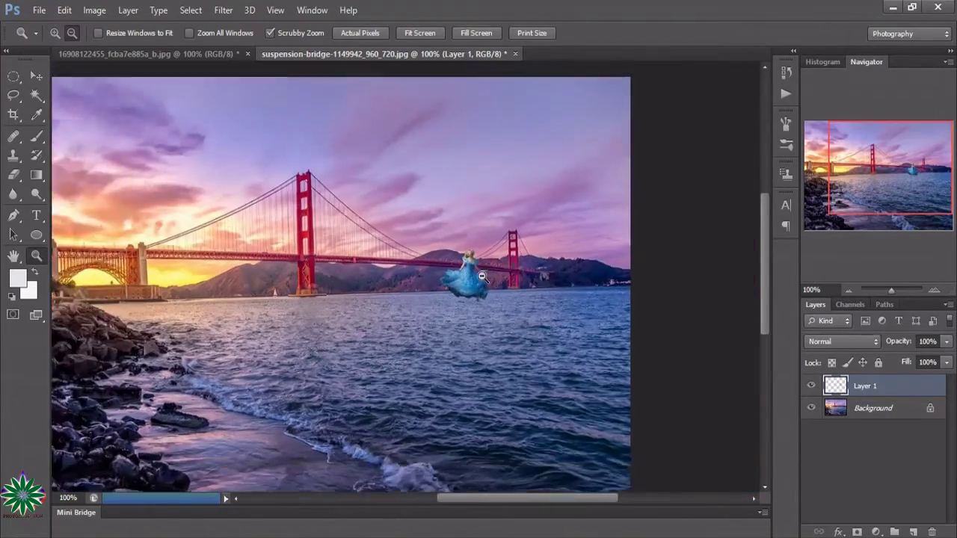
{"action": "left_click", "coordinate": [481, 277]}
{"action": "left_click", "coordinate": [513, 307]}
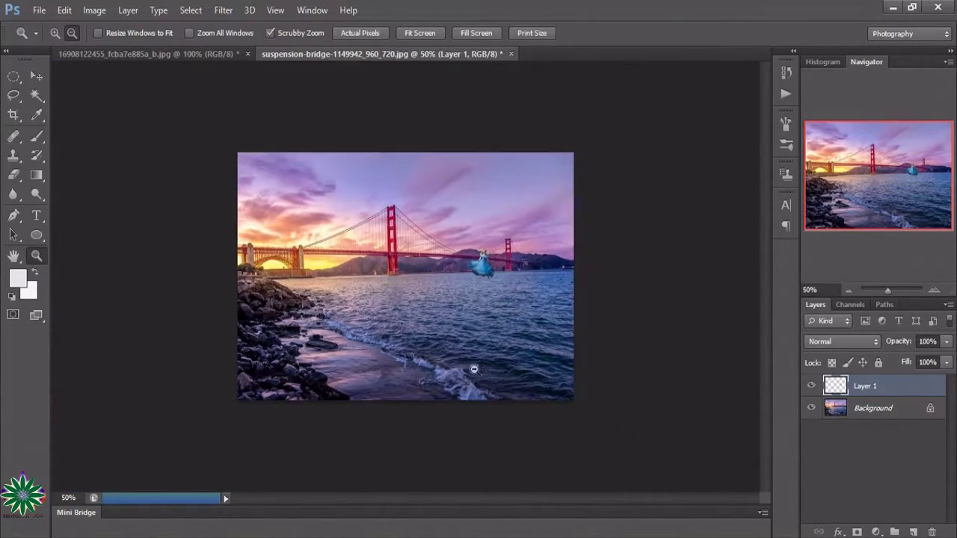
{"action": "left_click", "coordinate": [55, 35]}
{"action": "left_click", "coordinate": [438, 263]}
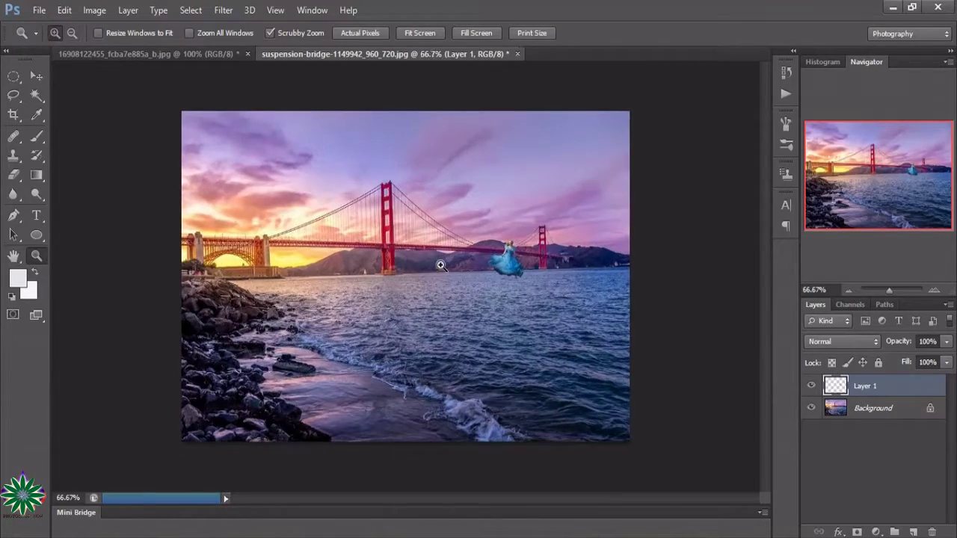
{"action": "left_click", "coordinate": [483, 278]}
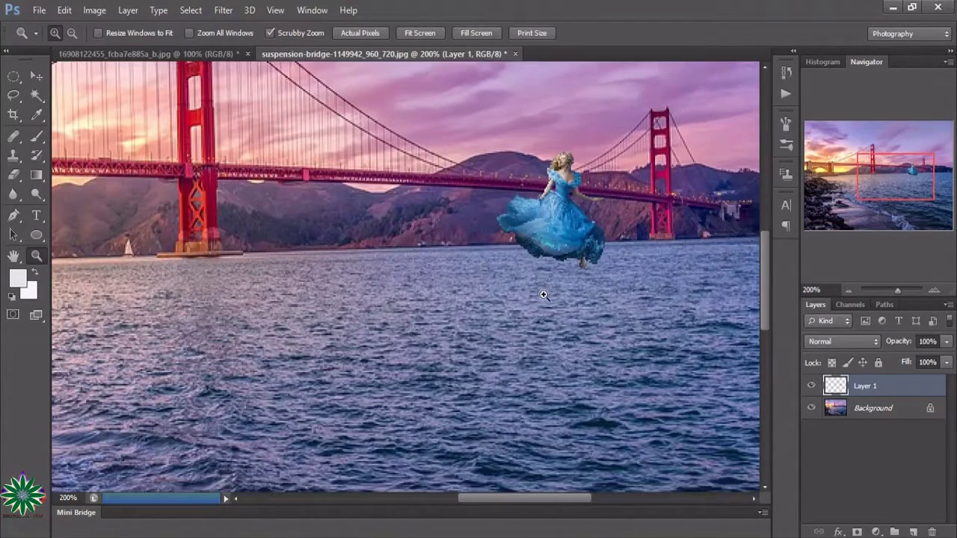
{"action": "scroll", "coordinate": [547, 293], "scroll_direction": "up", "scroll_amount": 4}
{"action": "scroll", "coordinate": [543, 295], "scroll_direction": "down", "scroll_amount": 3}
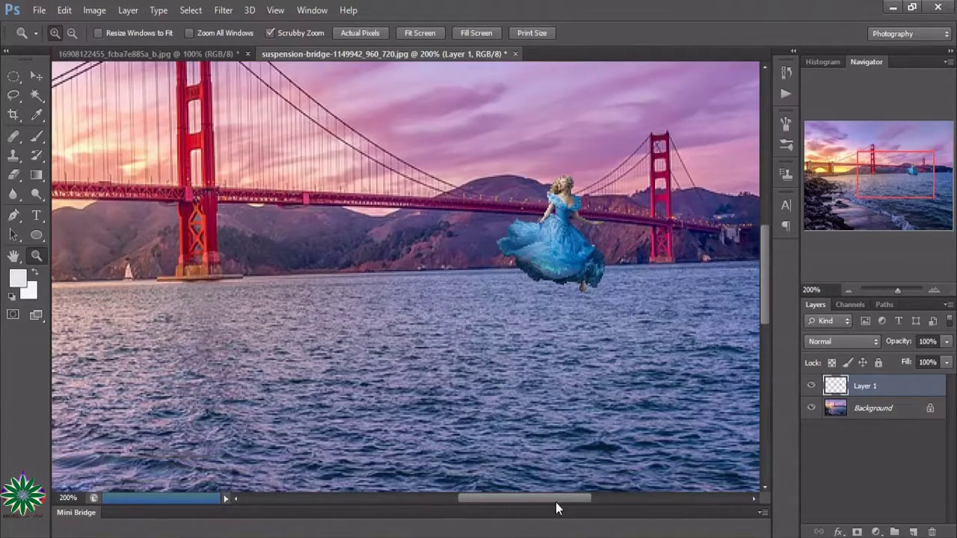
{"action": "mouse_move", "coordinate": [765, 282]}
{"action": "left_mouse_down"}
{"action": "mouse_move", "coordinate": [762, 340]}
{"action": "mouse_move", "coordinate": [764, 275]}
{"action": "left_mouse_up"}
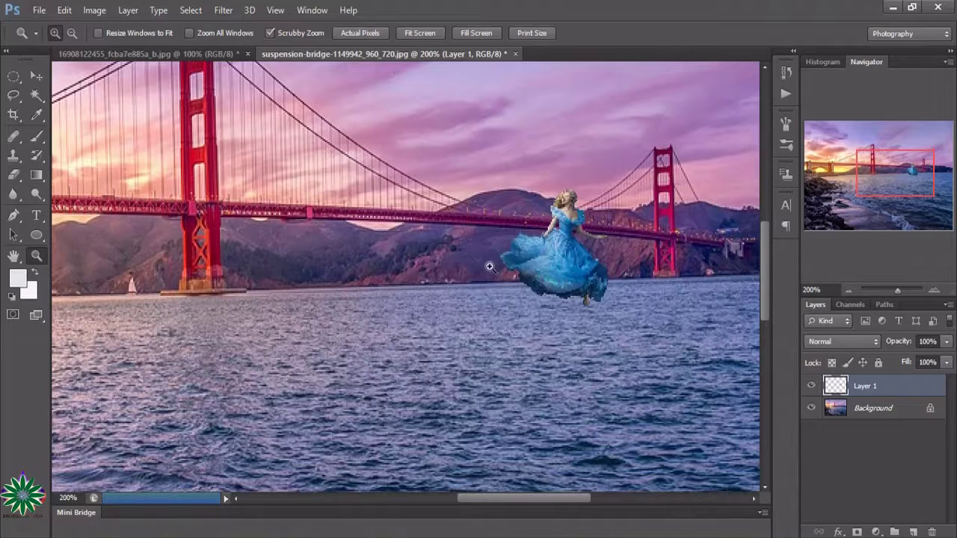
Rotate the dancer a few degrees clockwise and lift her higher with Free Transform.
{"action": "left_click", "coordinate": [36, 76]}
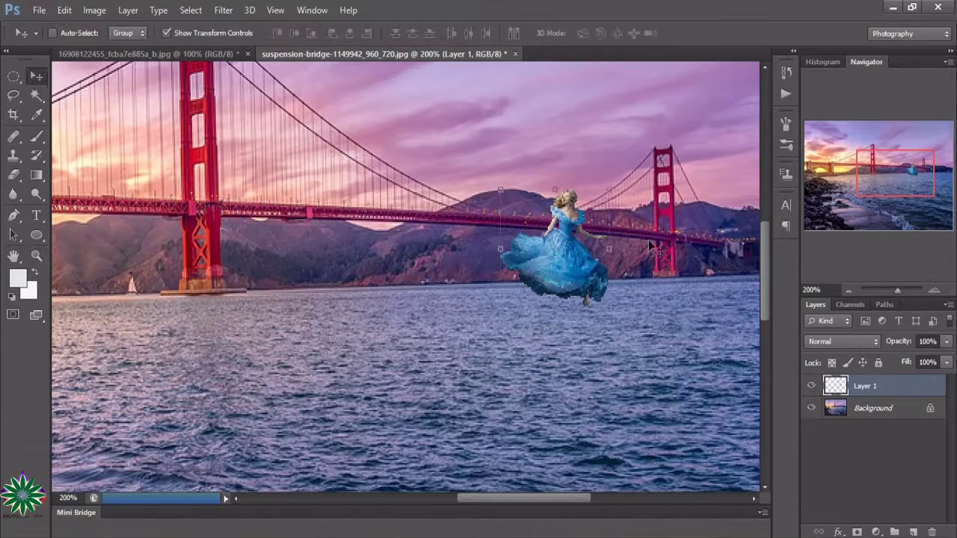
{"action": "key", "text": "ctrl+t"}
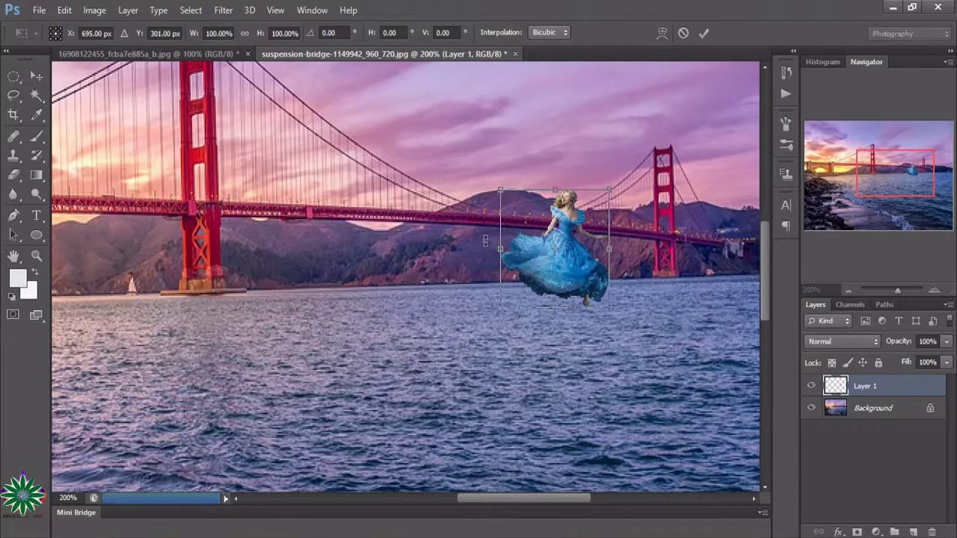
{"action": "left_click_drag", "start_coordinate": [506, 254], "coordinate": [487, 228]}
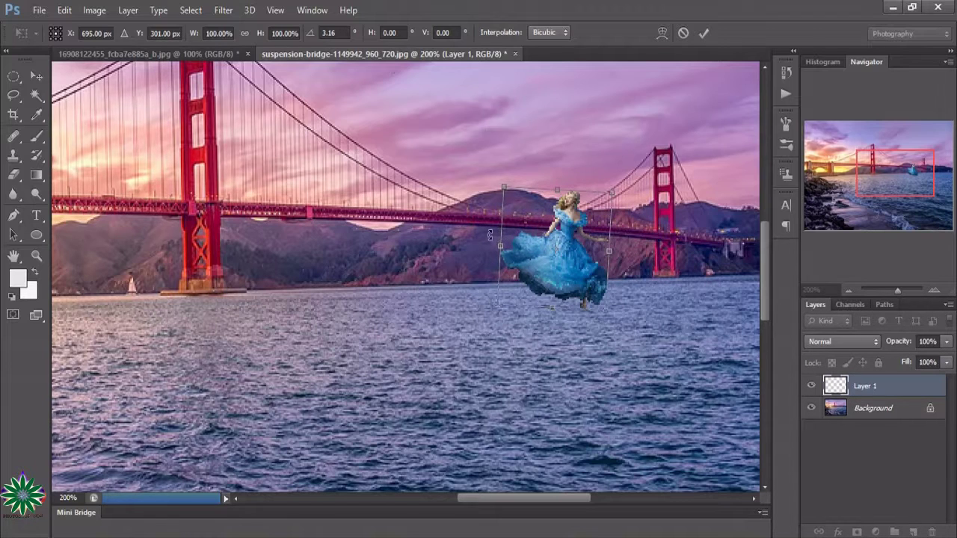
{"action": "left_click_drag", "start_coordinate": [549, 232], "coordinate": [552, 225]}
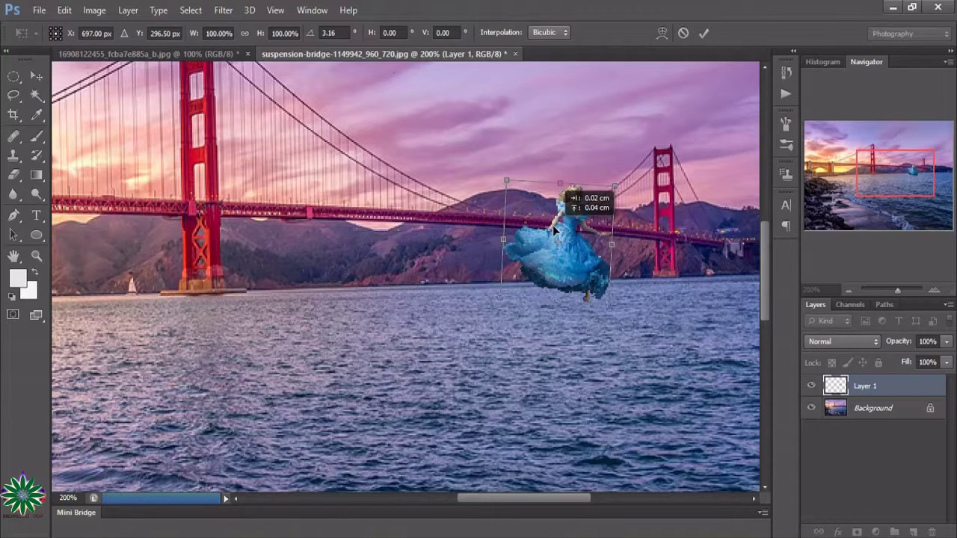
{"action": "left_click_drag", "start_coordinate": [552, 225], "coordinate": [555, 216]}
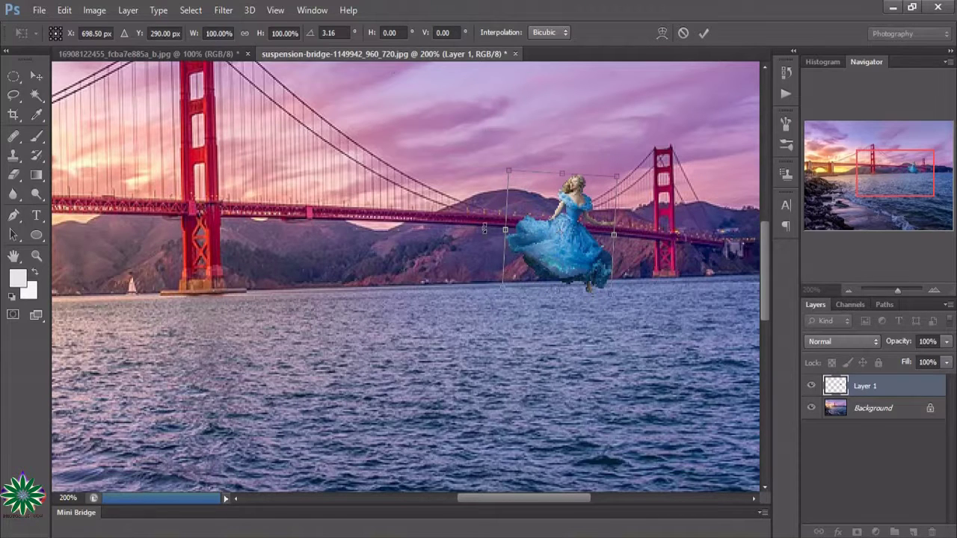
{"action": "left_click_drag", "start_coordinate": [486, 228], "coordinate": [486, 222]}
{"action": "left_click_drag", "start_coordinate": [553, 222], "coordinate": [553, 218]}
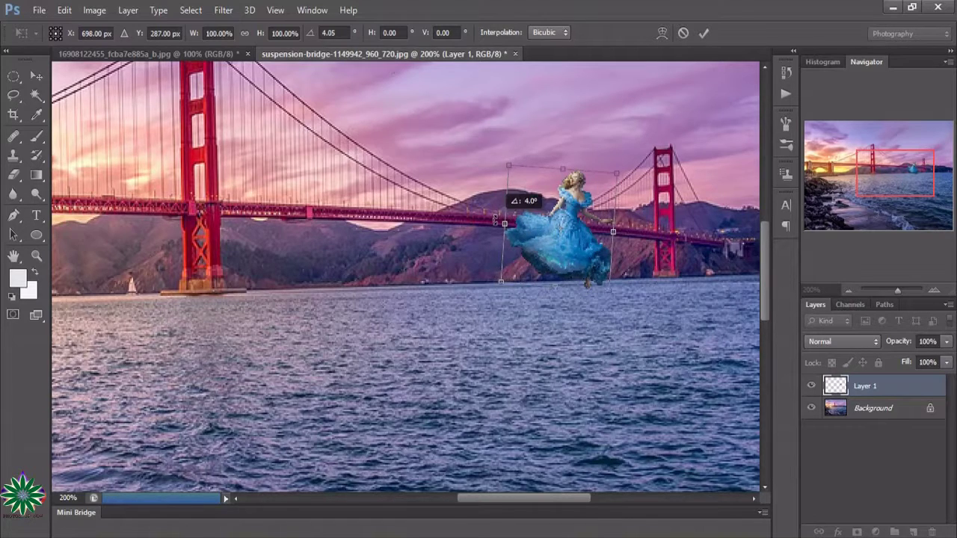
{"action": "key", "text": "Return"}
Raise the dancer a touch more in a fresh transform and commit it.
{"action": "key", "text": "ctrl+t"}
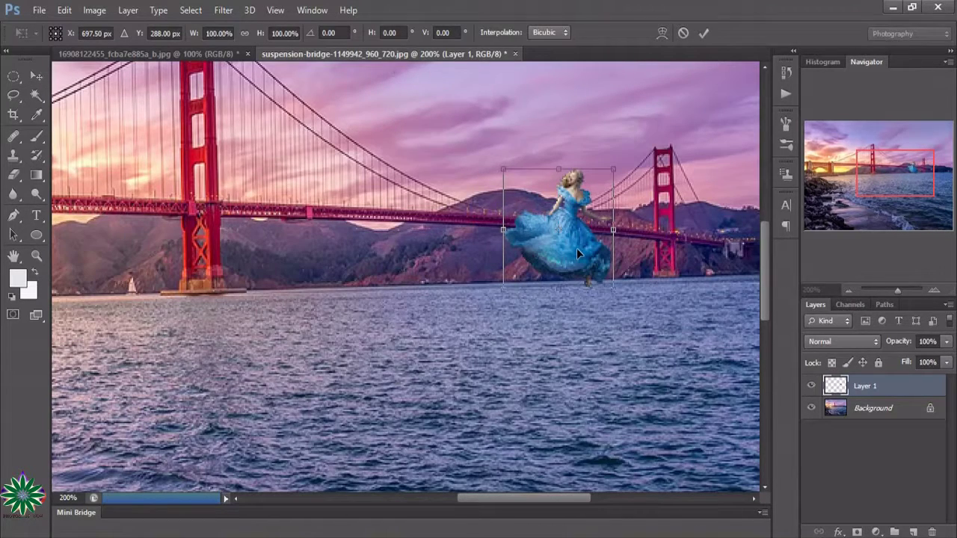
{"action": "left_click_drag", "start_coordinate": [577, 251], "coordinate": [576, 249]}
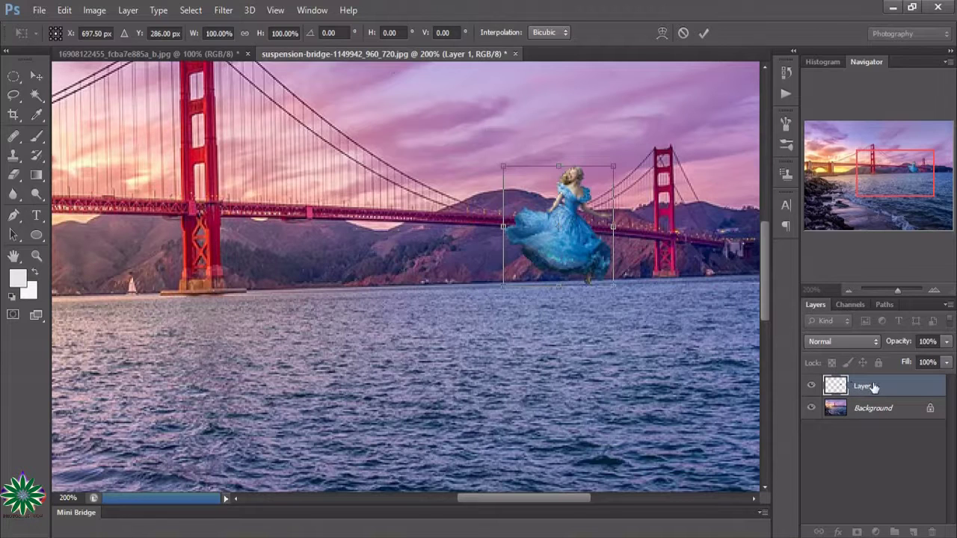
{"action": "left_click", "coordinate": [706, 33]}
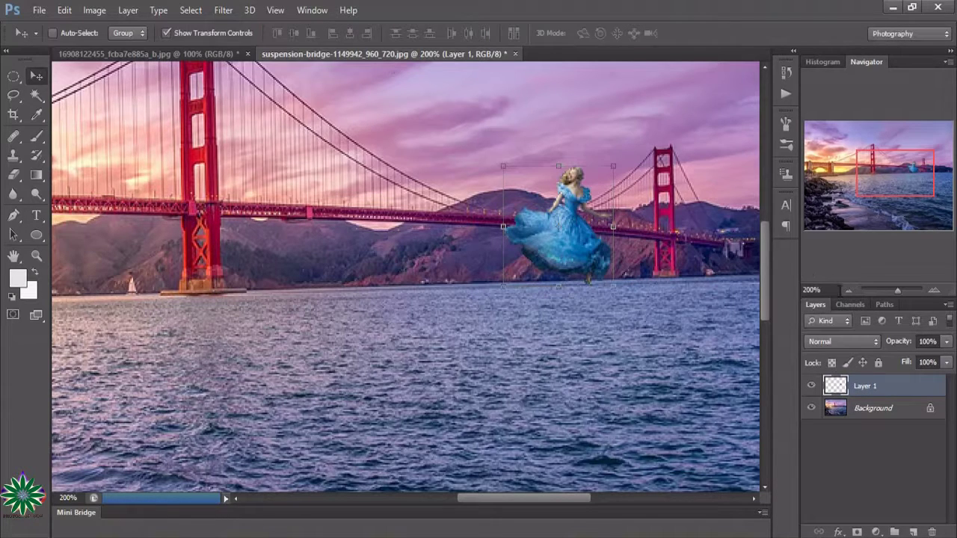
Add a Solid Color fill layer in strong pink (#e81d5b).
{"action": "left_click", "coordinate": [876, 533]}
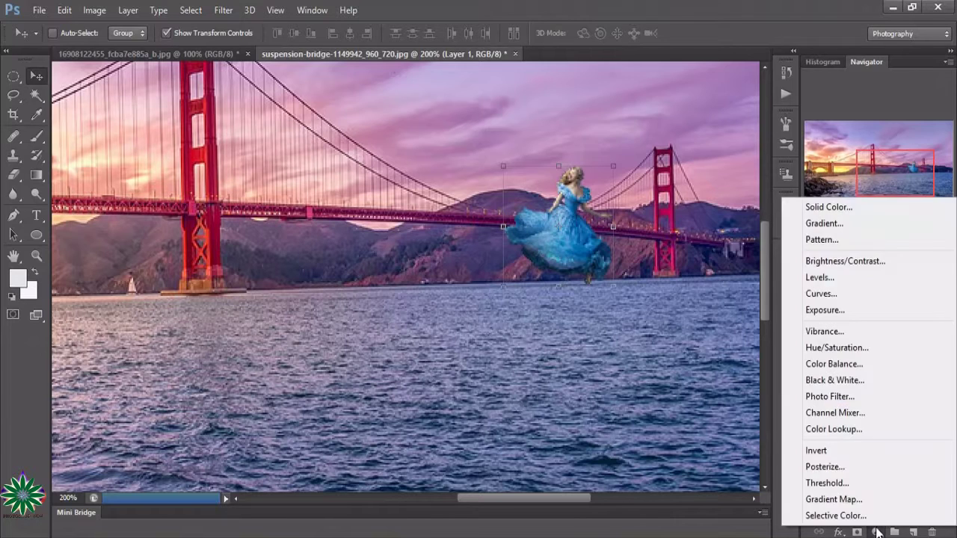
{"action": "left_click", "coordinate": [826, 209]}
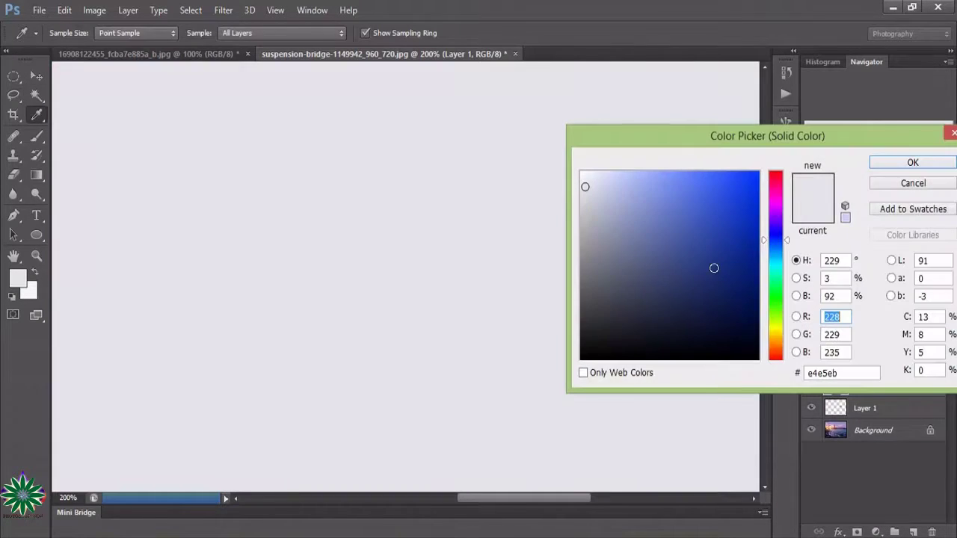
{"action": "left_click", "coordinate": [768, 182]}
{"action": "left_click", "coordinate": [733, 187]}
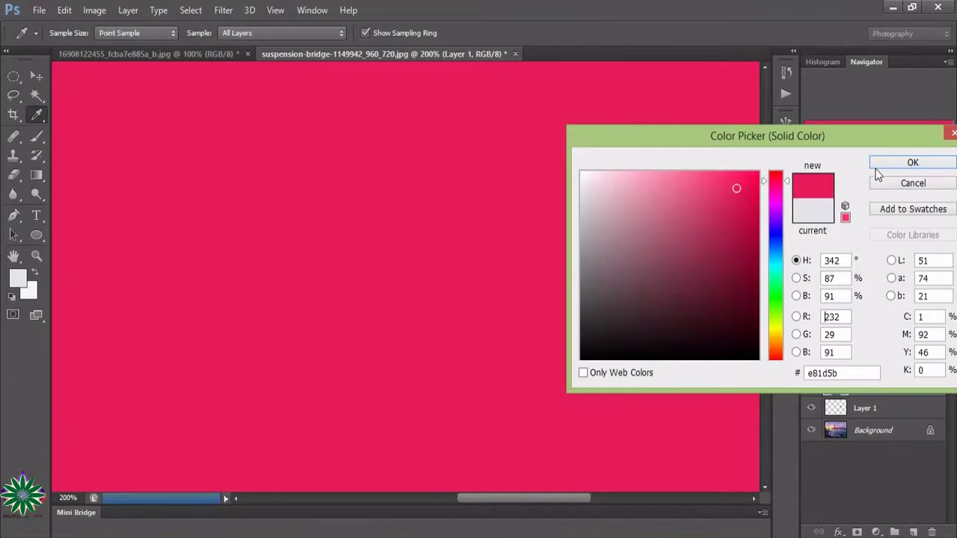
{"action": "left_click", "coordinate": [913, 163]}
Blend the pink fill layer in Screen mode at about 24% opacity.
{"action": "left_click", "coordinate": [841, 342]}
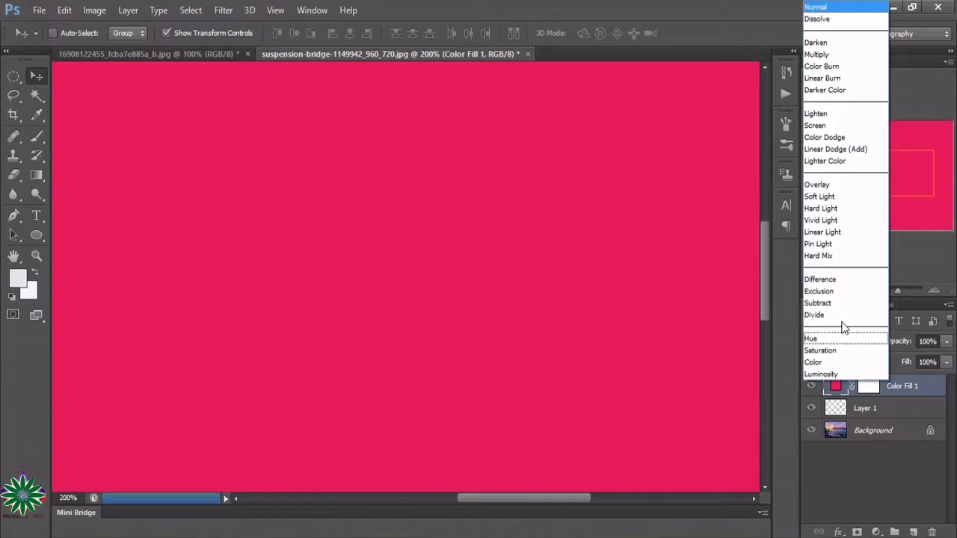
{"action": "left_click", "coordinate": [817, 132]}
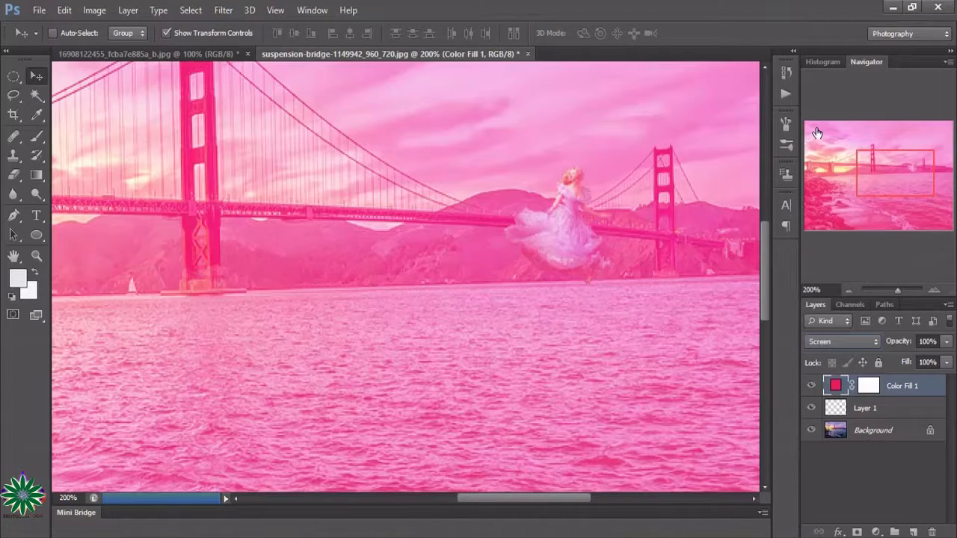
{"action": "left_click", "coordinate": [946, 342]}
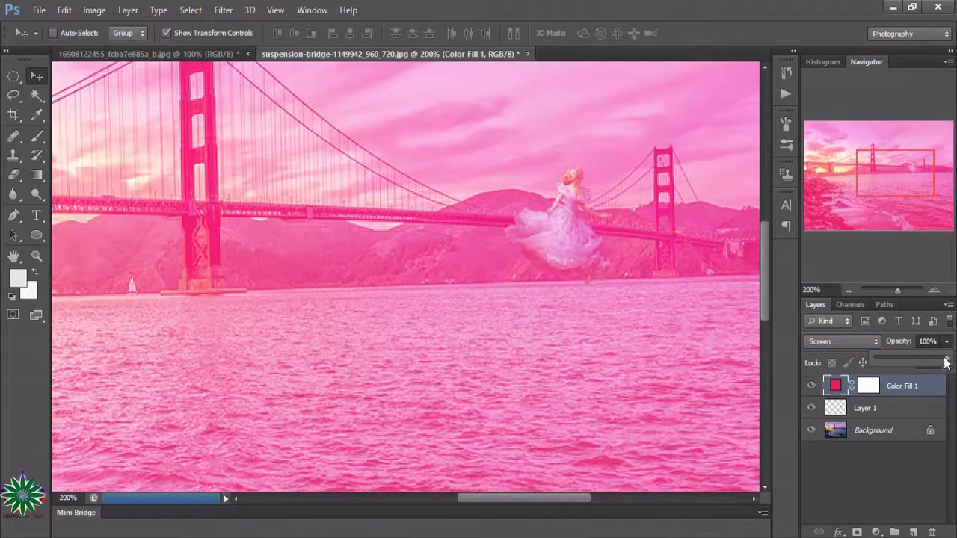
{"action": "left_click_drag", "start_coordinate": [940, 357], "coordinate": [891, 357]}
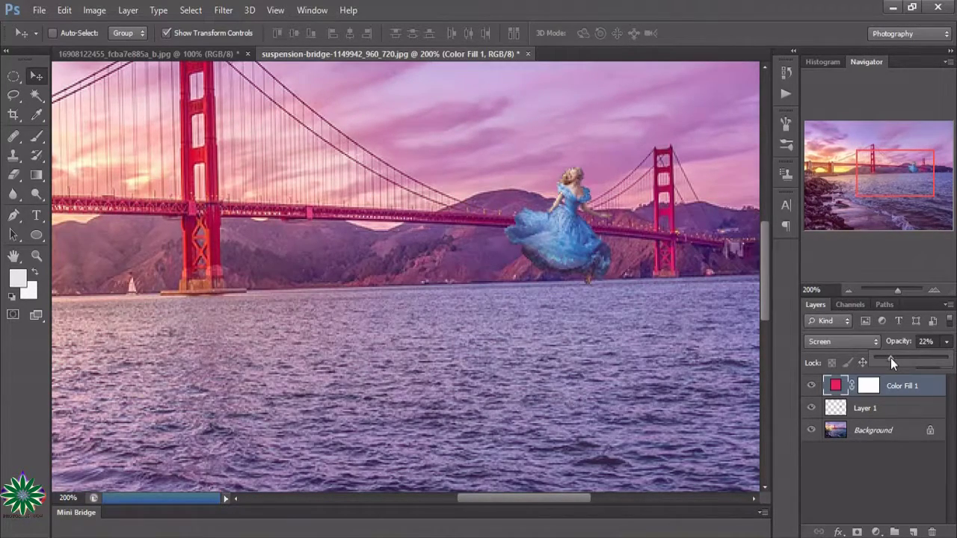
{"action": "left_click", "coordinate": [862, 416]}
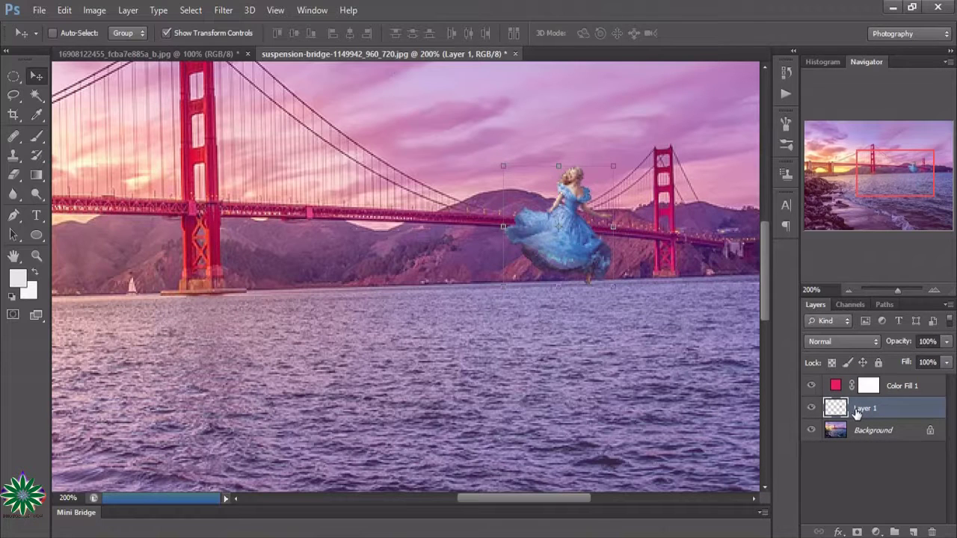
Apply Hue/Saturation to the dancer layer with Hue +73 and Saturation -48.
{"action": "left_click", "coordinate": [91, 12]}
{"action": "mouse_move", "coordinate": [116, 47]}
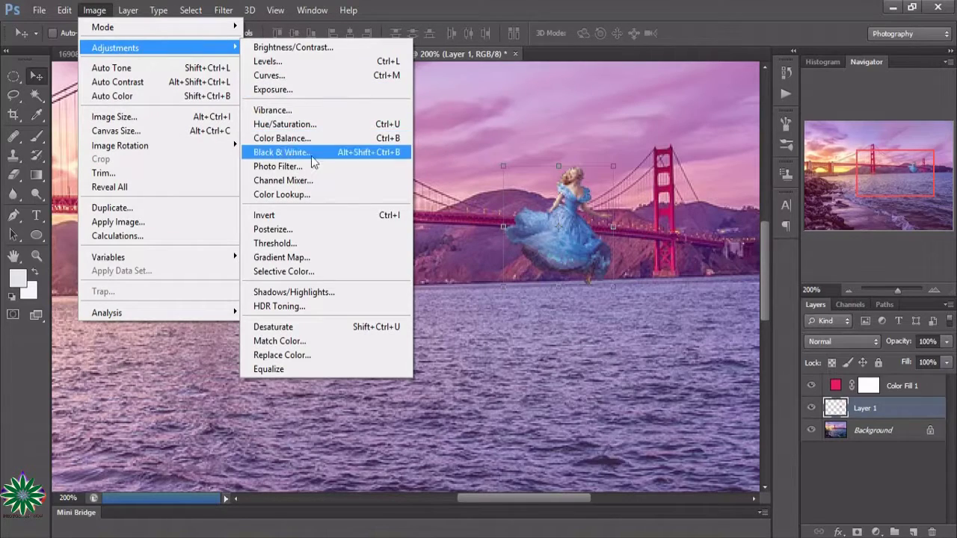
{"action": "left_click", "coordinate": [318, 124]}
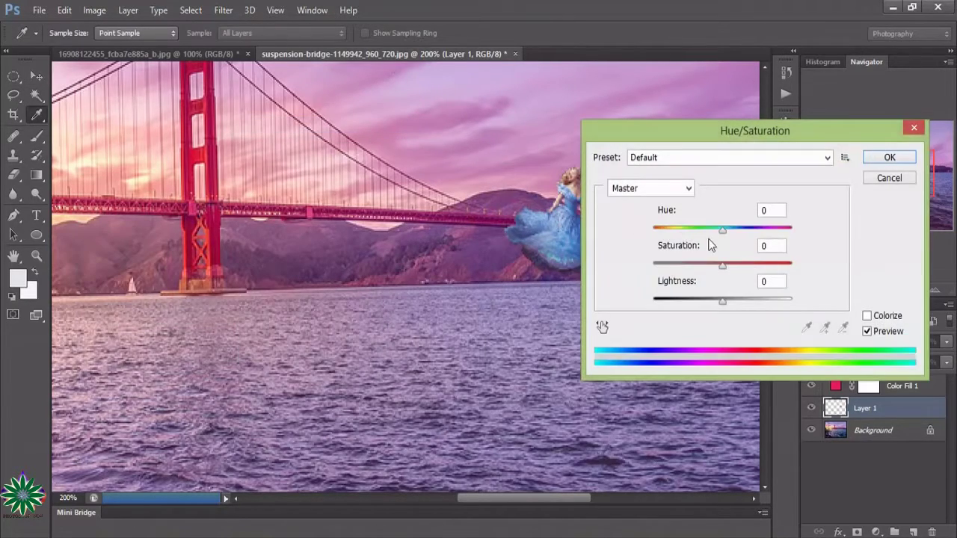
{"action": "left_click_drag", "start_coordinate": [734, 133], "coordinate": [287, 141]}
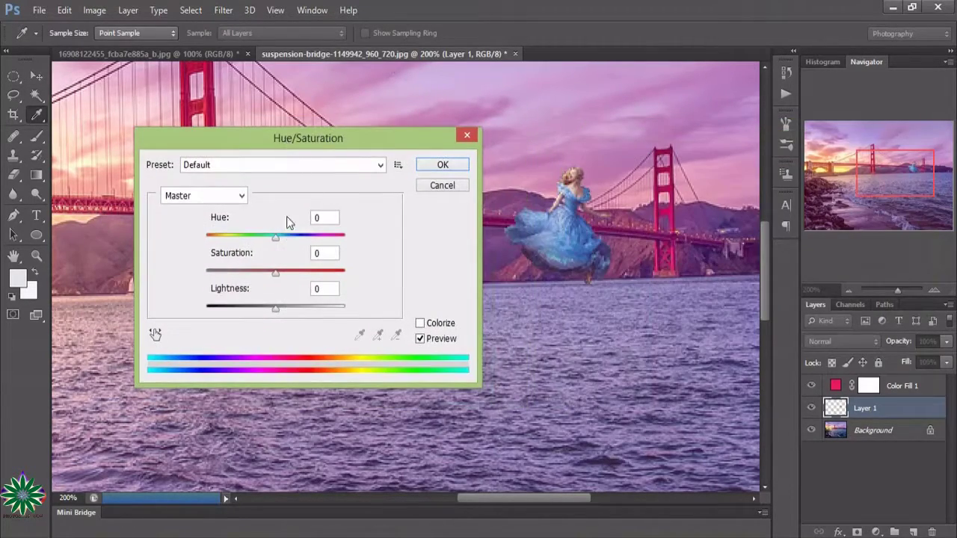
{"action": "mouse_move", "coordinate": [276, 239]}
{"action": "left_mouse_down"}
{"action": "mouse_move", "coordinate": [333, 258]}
{"action": "mouse_move", "coordinate": [243, 277]}
{"action": "left_mouse_up"}
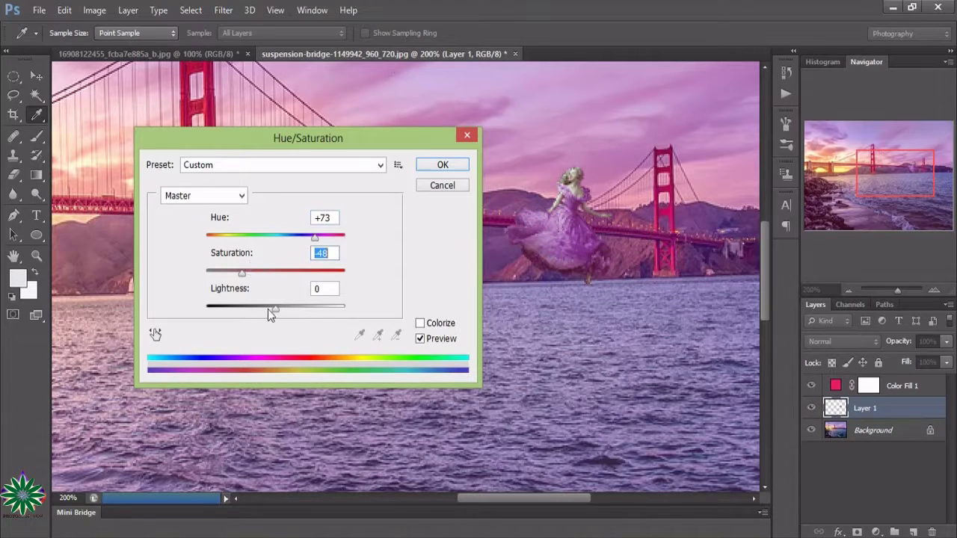
{"action": "mouse_move", "coordinate": [272, 312]}
{"action": "left_mouse_down"}
{"action": "mouse_move", "coordinate": [261, 312]}
{"action": "mouse_move", "coordinate": [277, 315]}
{"action": "left_mouse_up"}
{"action": "left_click", "coordinate": [442, 166]}
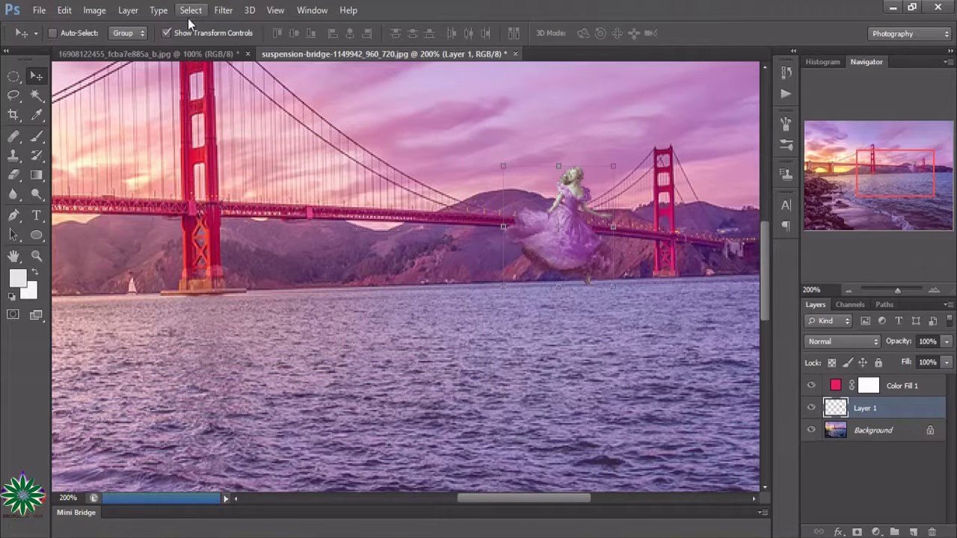
Apply Color Balance to the dancer's midtones at -27, +25, +70.
{"action": "left_click", "coordinate": [94, 11]}
{"action": "mouse_move", "coordinate": [115, 48]}
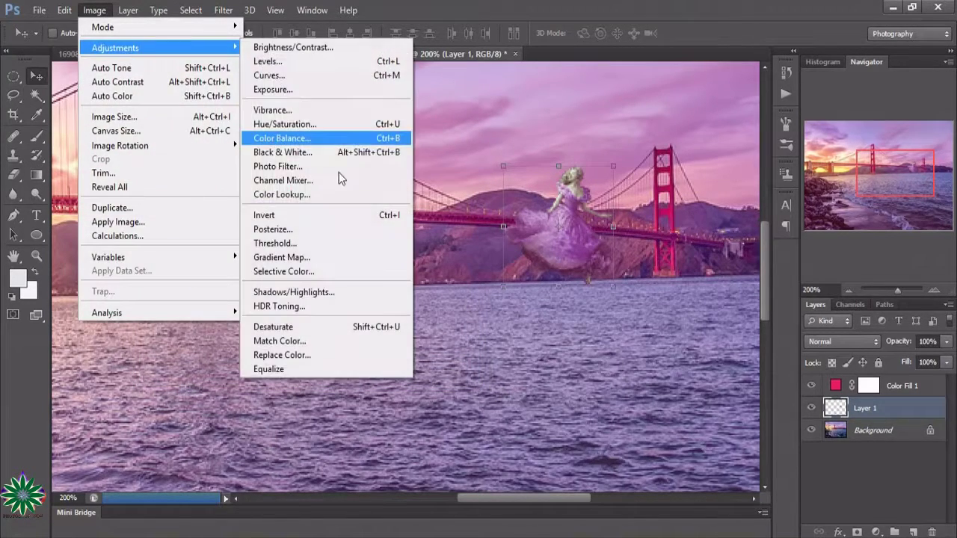
{"action": "left_click", "coordinate": [306, 139]}
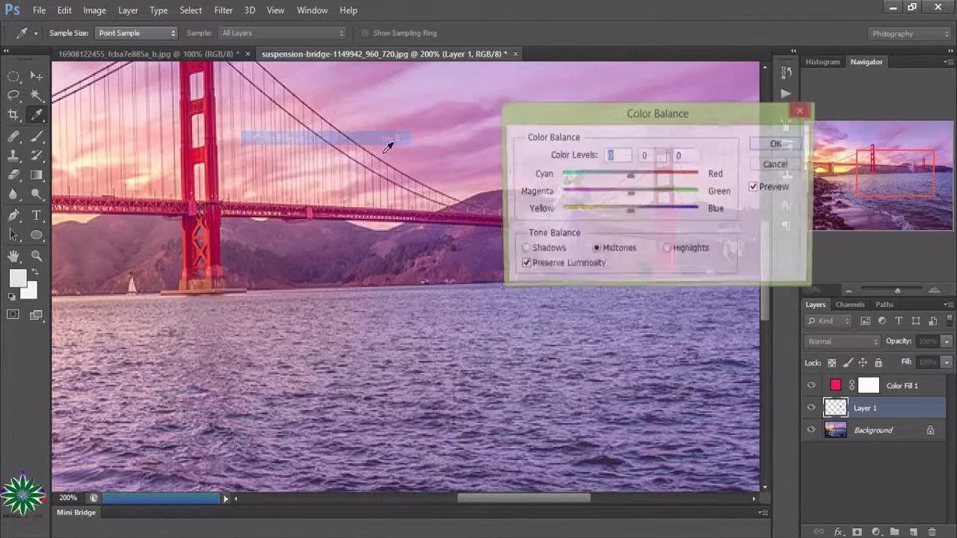
{"action": "left_click_drag", "start_coordinate": [618, 118], "coordinate": [232, 175]}
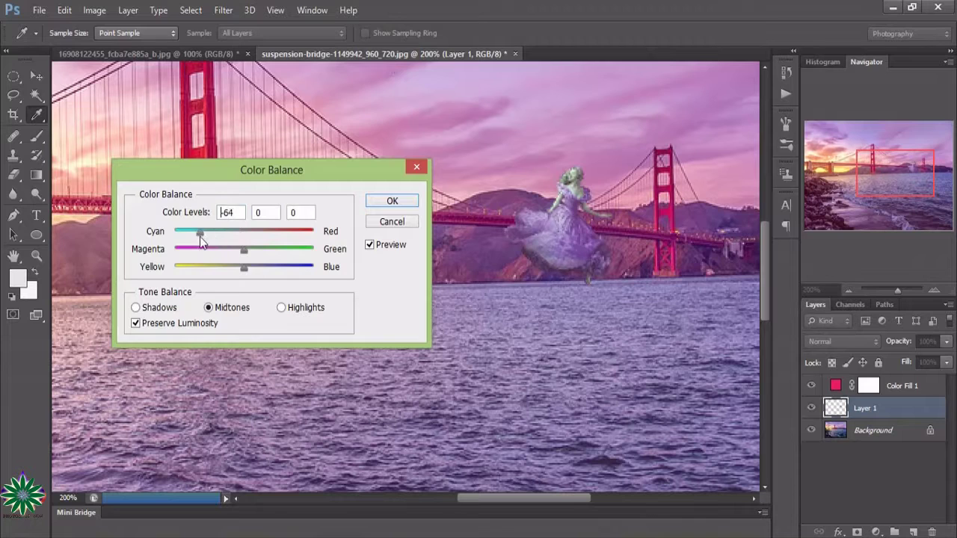
{"action": "mouse_move", "coordinate": [211, 234]}
{"action": "left_mouse_down"}
{"action": "mouse_move", "coordinate": [288, 262]}
{"action": "mouse_move", "coordinate": [271, 258]}
{"action": "left_mouse_up"}
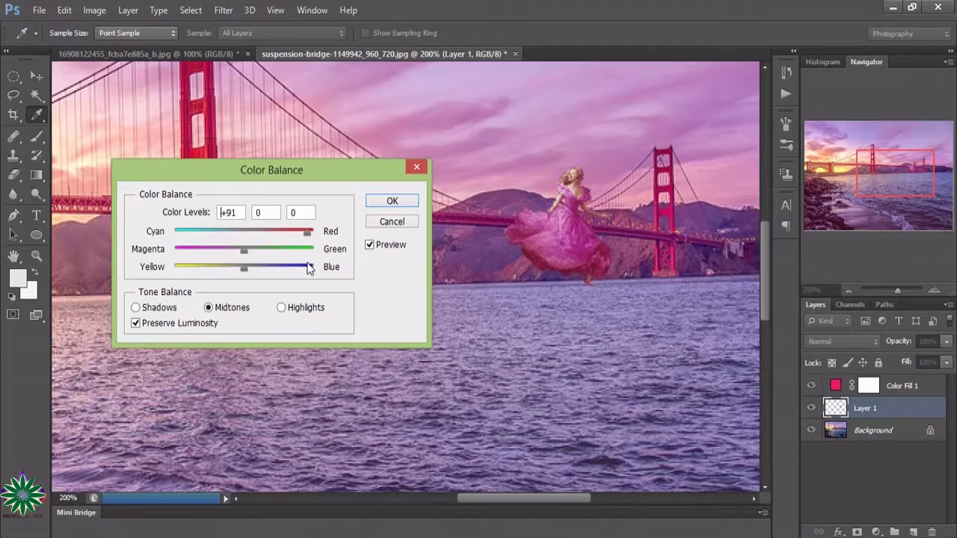
{"action": "mouse_move", "coordinate": [270, 258]}
{"action": "left_mouse_down"}
{"action": "mouse_move", "coordinate": [261, 267]}
{"action": "mouse_move", "coordinate": [292, 277]}
{"action": "left_mouse_up"}
{"action": "left_click", "coordinate": [293, 277]}
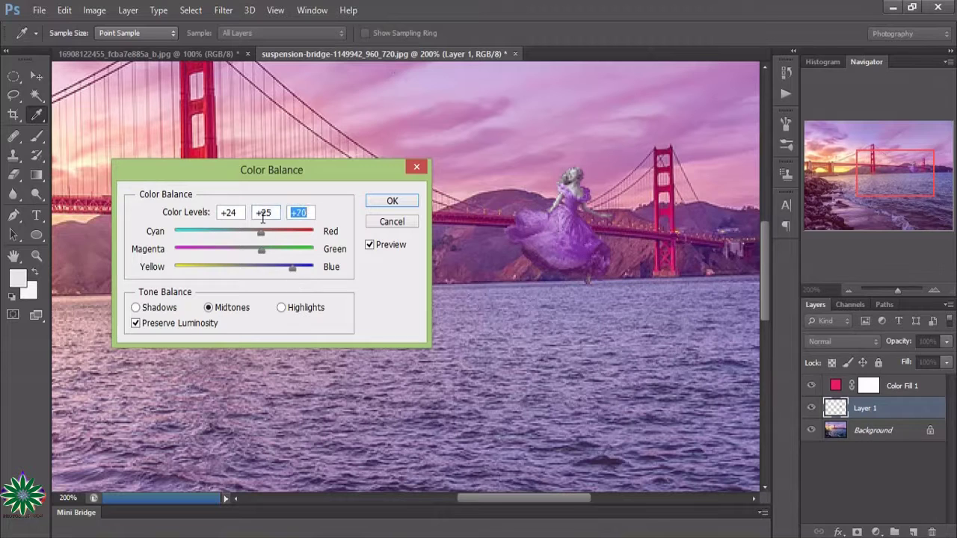
{"action": "left_click", "coordinate": [225, 232]}
{"action": "left_click", "coordinate": [392, 200]}
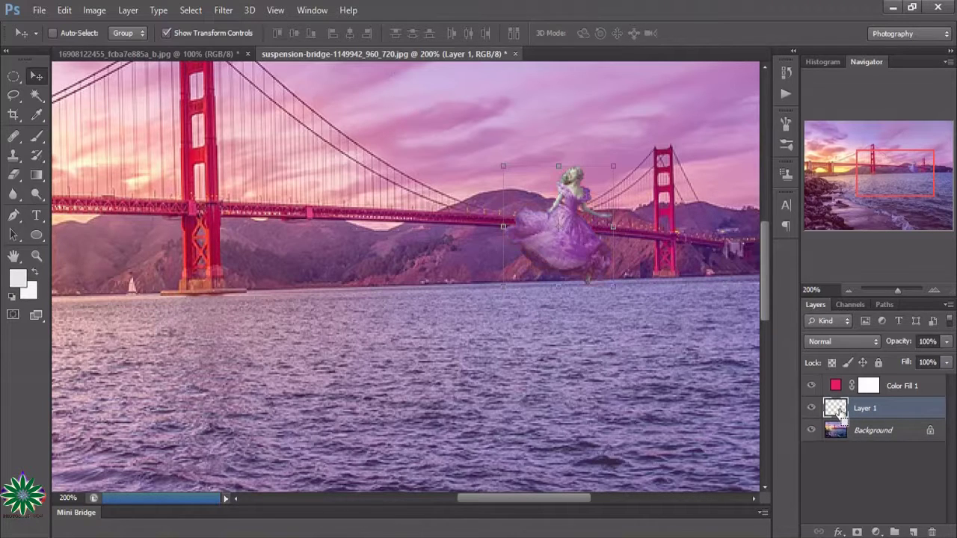
Briefly try Screen blending on the pink Color Fill 1, then delete that layer.
{"action": "key", "text": "alt+bracketright"}
{"action": "key", "text": "shift+alt+s"}
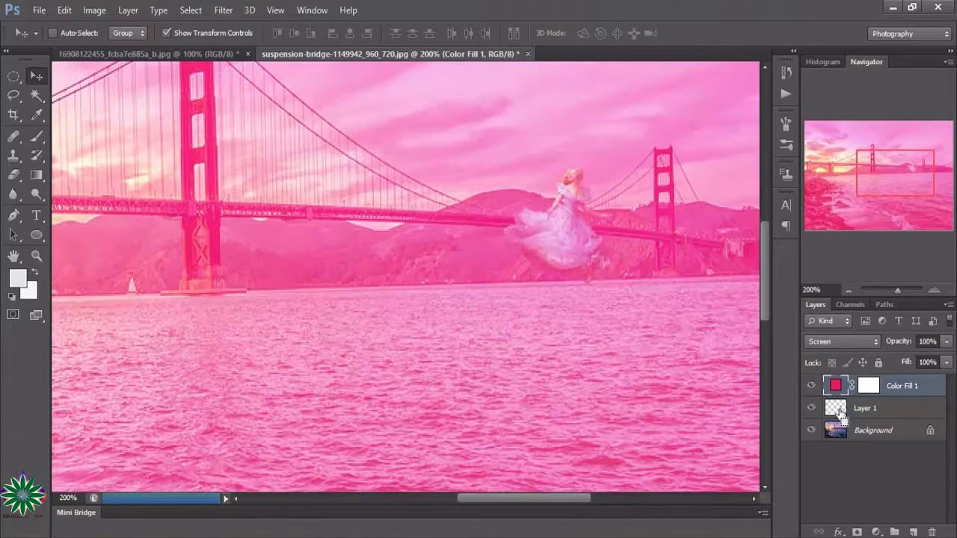
{"action": "key", "text": "shift+alt+n"}
{"action": "key", "text": "Delete"}
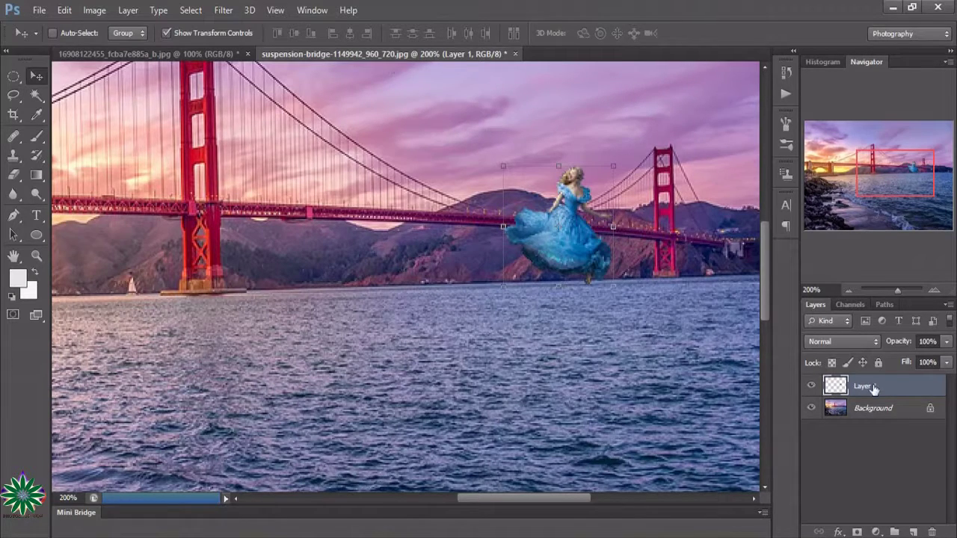
Try Screen blending on the dancer layer, then revert it to Normal.
{"action": "left_click", "coordinate": [863, 345]}
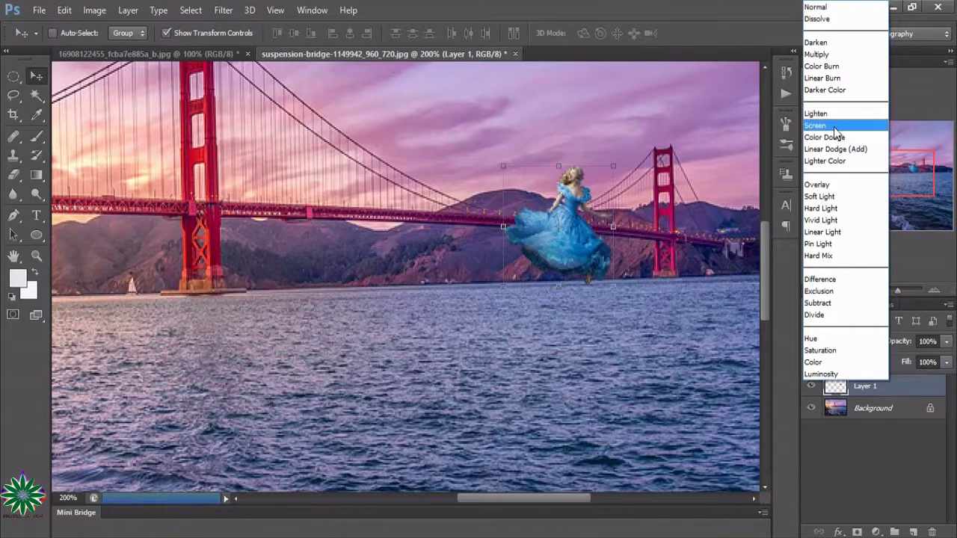
{"action": "left_click", "coordinate": [835, 128]}
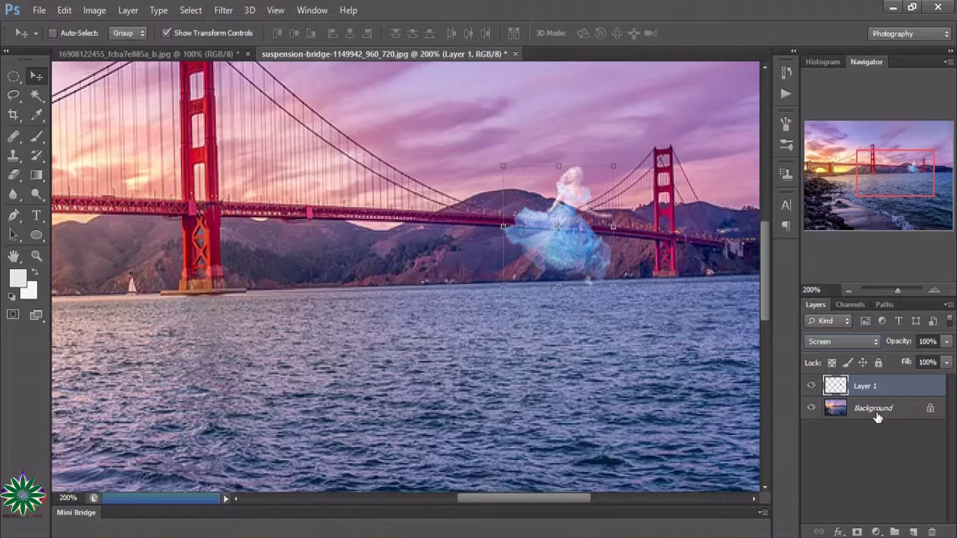
{"action": "left_click_drag", "start_coordinate": [869, 394], "coordinate": [893, 378]}
{"action": "key", "text": "ctrl+z"}
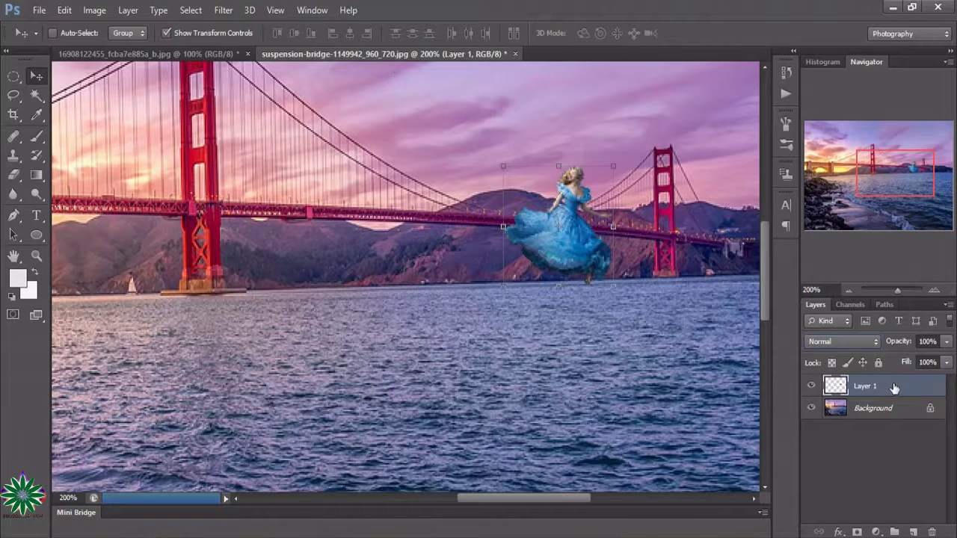
{"action": "left_click_drag", "start_coordinate": [894, 383], "coordinate": [882, 532]}
Add a blue Solid Color fill layer blended in Screen mode at 17% opacity.
{"action": "left_click", "coordinate": [877, 533]}
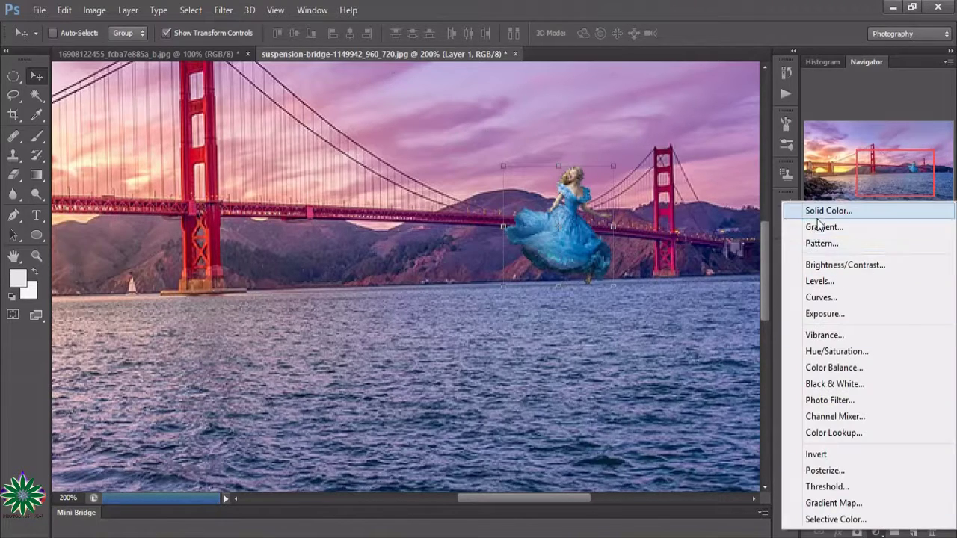
{"action": "left_click", "coordinate": [816, 213]}
{"action": "left_click", "coordinate": [734, 201]}
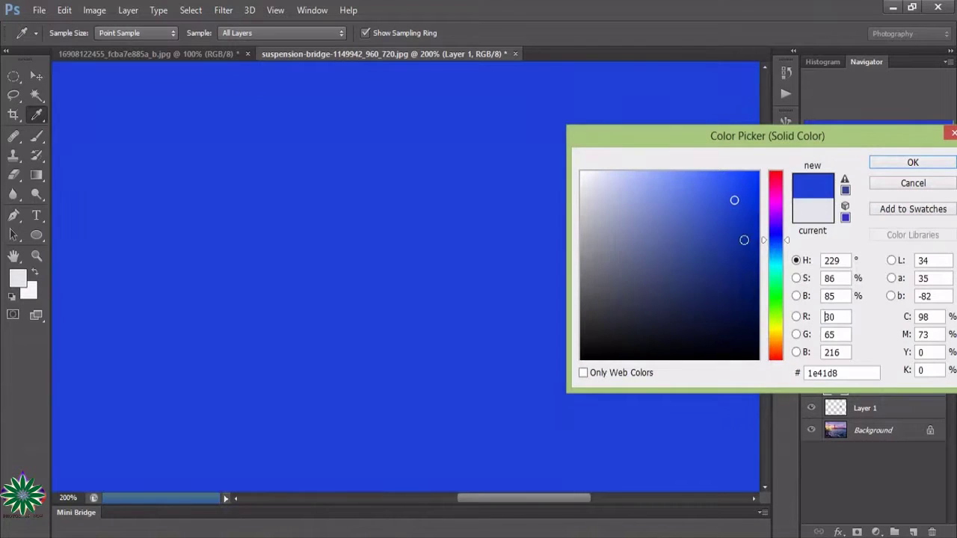
{"action": "left_click", "coordinate": [901, 164]}
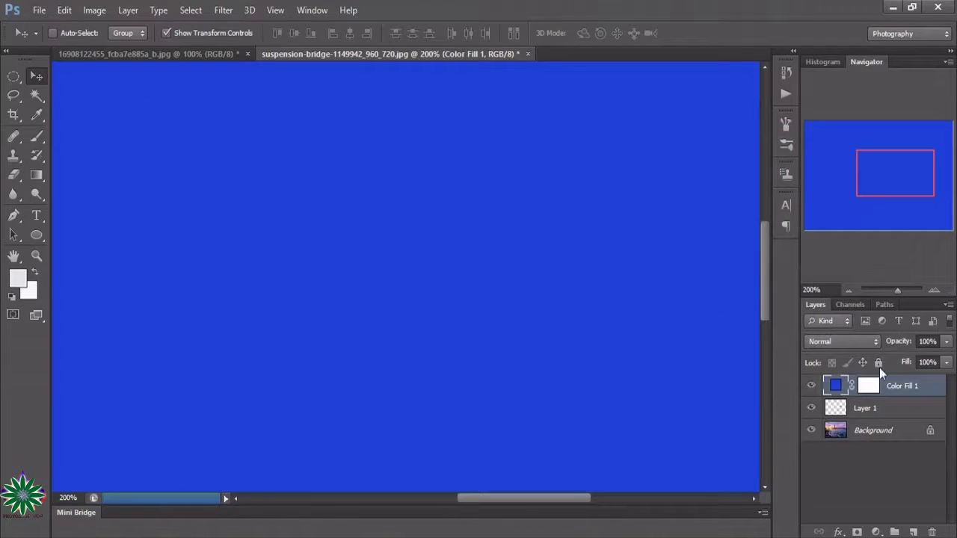
{"action": "left_click", "coordinate": [849, 342]}
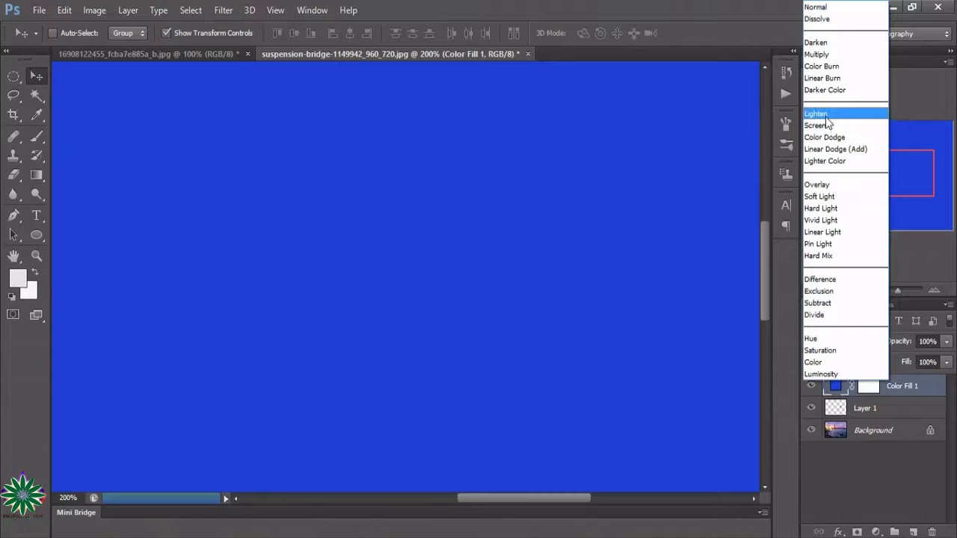
{"action": "left_click", "coordinate": [822, 125]}
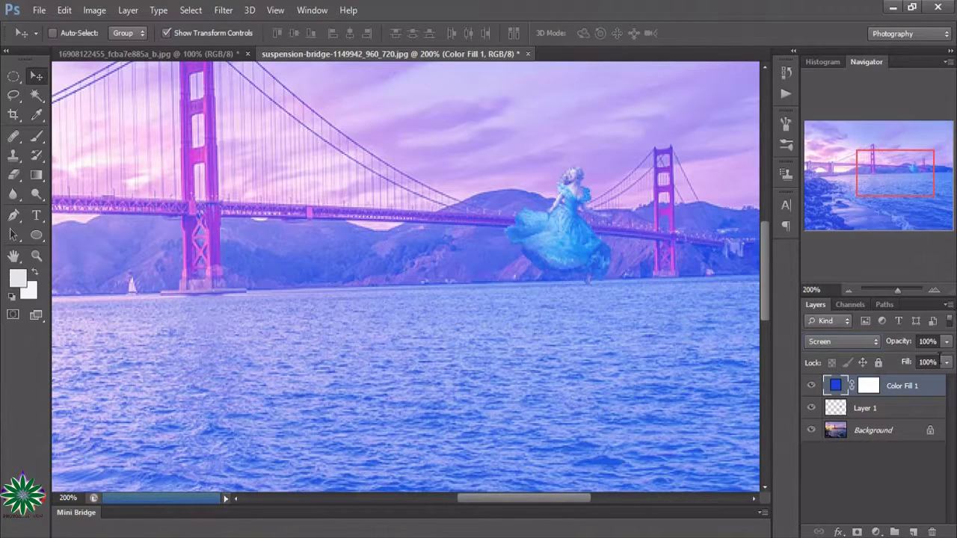
{"action": "left_click", "coordinate": [946, 362]}
{"action": "left_click_drag", "start_coordinate": [946, 364], "coordinate": [887, 362]}
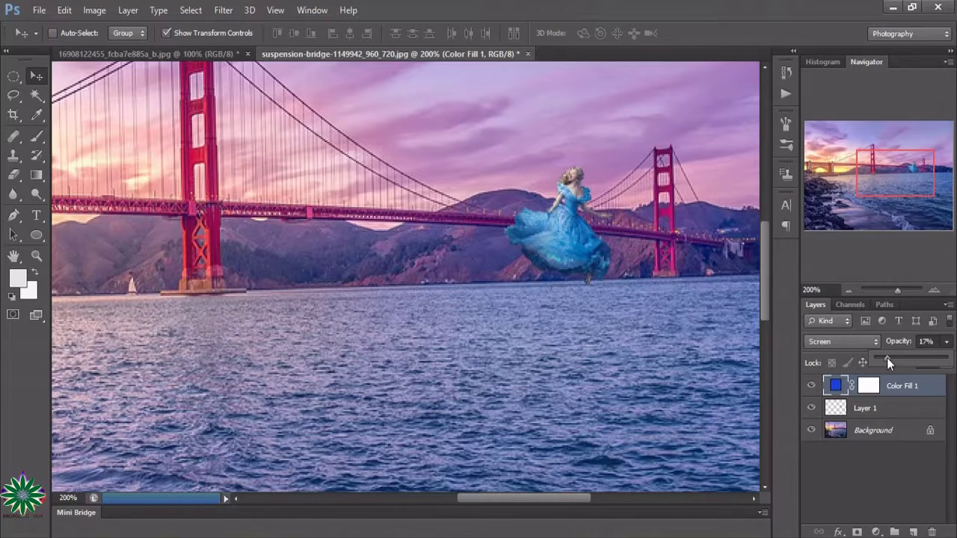
{"action": "left_click", "coordinate": [365, 56]}
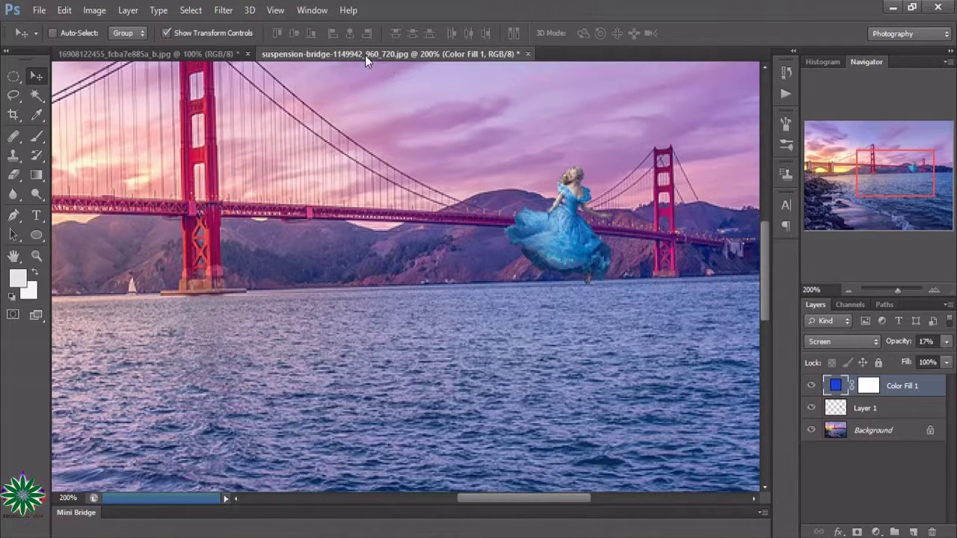
{"action": "left_click", "coordinate": [211, 53]}
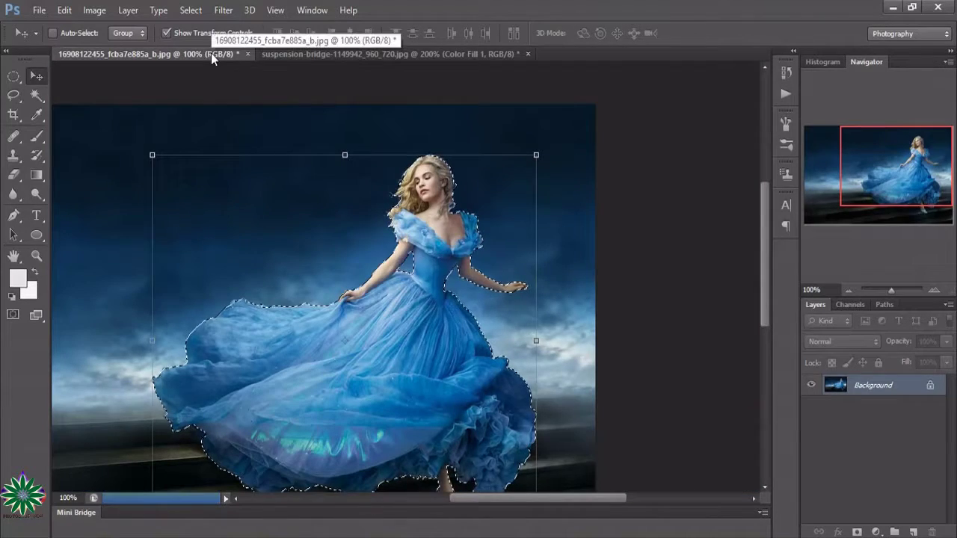
{"action": "left_click", "coordinate": [330, 51]}
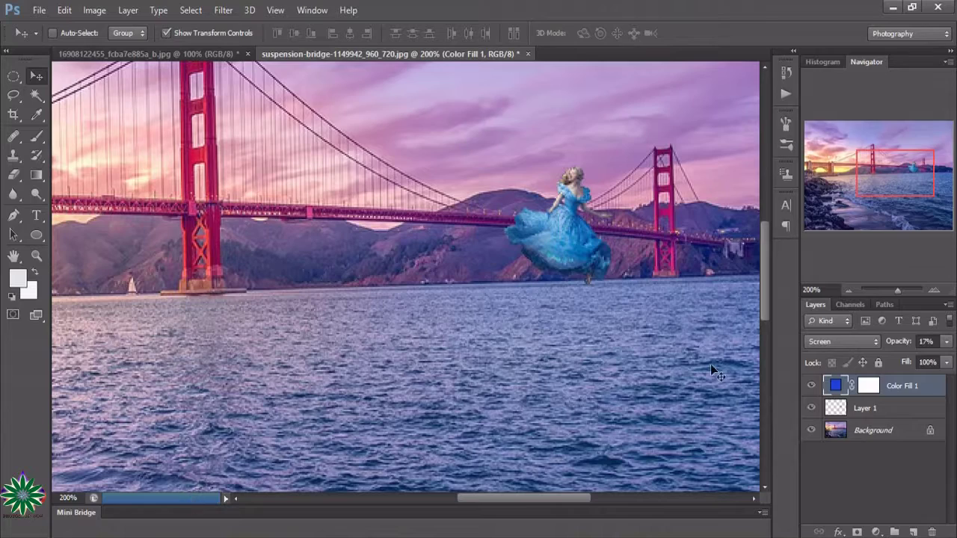
{"action": "mouse_move", "coordinate": [765, 285]}
{"action": "left_mouse_down"}
{"action": "mouse_move", "coordinate": [767, 221]}
{"action": "mouse_move", "coordinate": [749, 281]}
{"action": "mouse_move", "coordinate": [755, 310]}
{"action": "mouse_move", "coordinate": [754, 290]}
{"action": "left_mouse_up"}
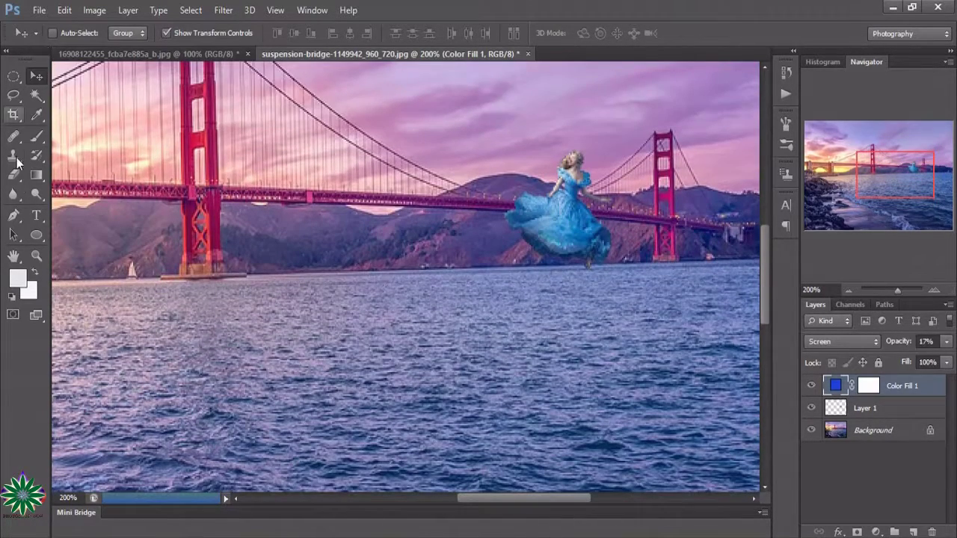
Zoom out to 66.67% and back to 100%, then hide the blue Color Fill 1 layer.
{"action": "left_click", "coordinate": [36, 254]}
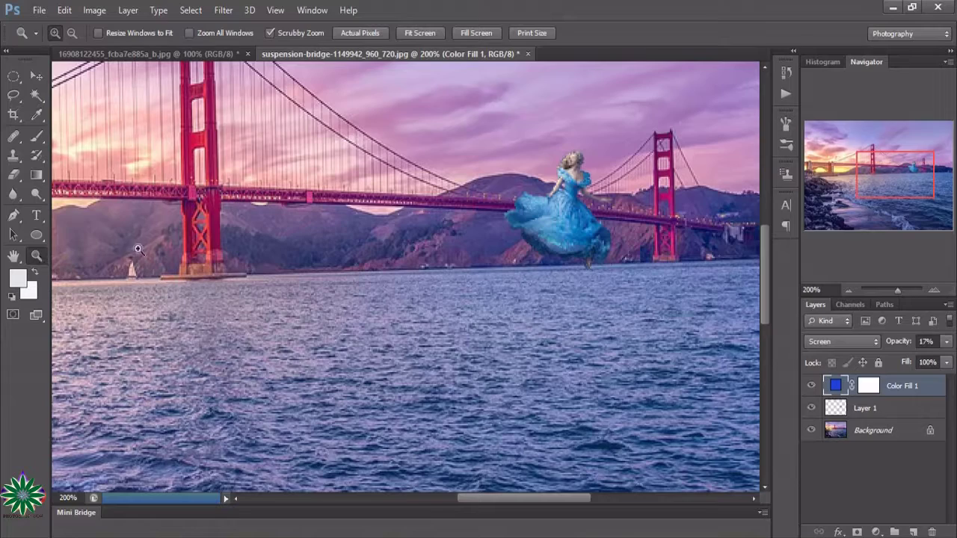
{"action": "left_click", "coordinate": [72, 34]}
{"action": "left_click", "coordinate": [533, 266]}
{"action": "left_click", "coordinate": [589, 258]}
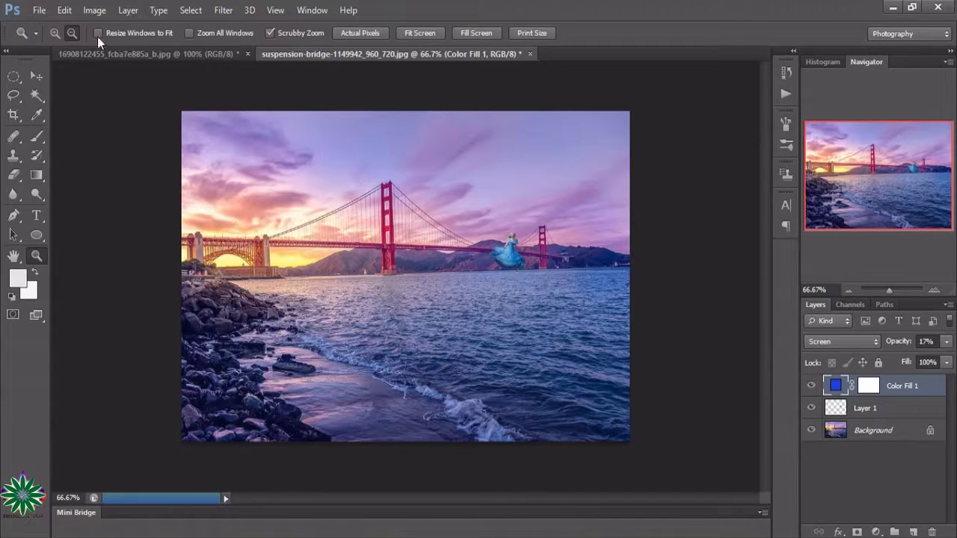
{"action": "left_click", "coordinate": [53, 34]}
{"action": "left_click", "coordinate": [357, 264]}
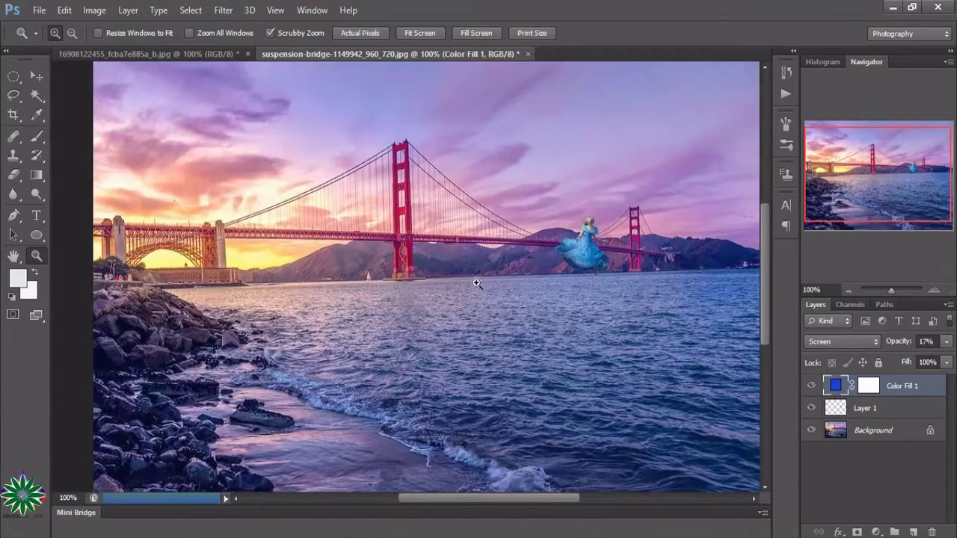
{"action": "scroll", "coordinate": [544, 321], "scroll_direction": "up", "scroll_amount": 2}
{"action": "scroll", "coordinate": [544, 322], "scroll_direction": "down", "scroll_amount": 1}
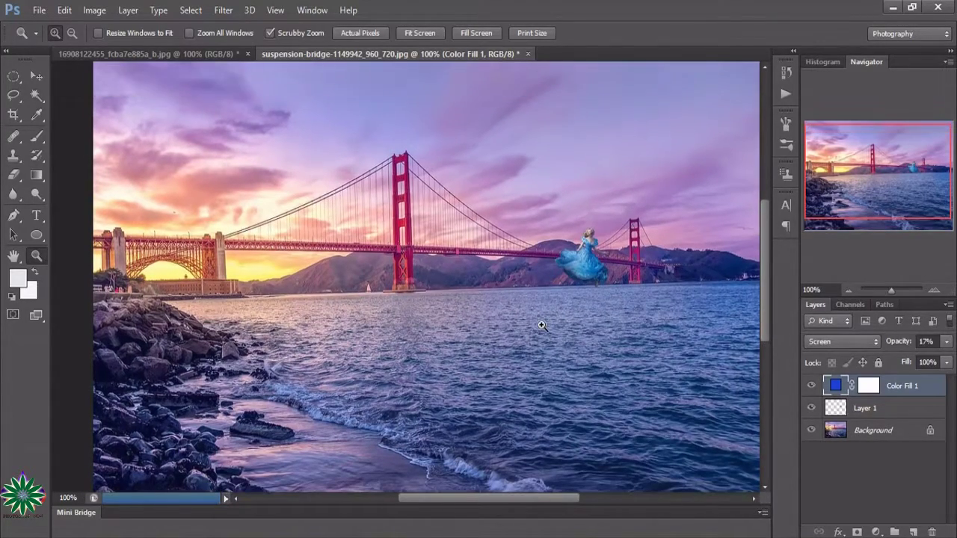
{"action": "left_click", "coordinate": [811, 386]}
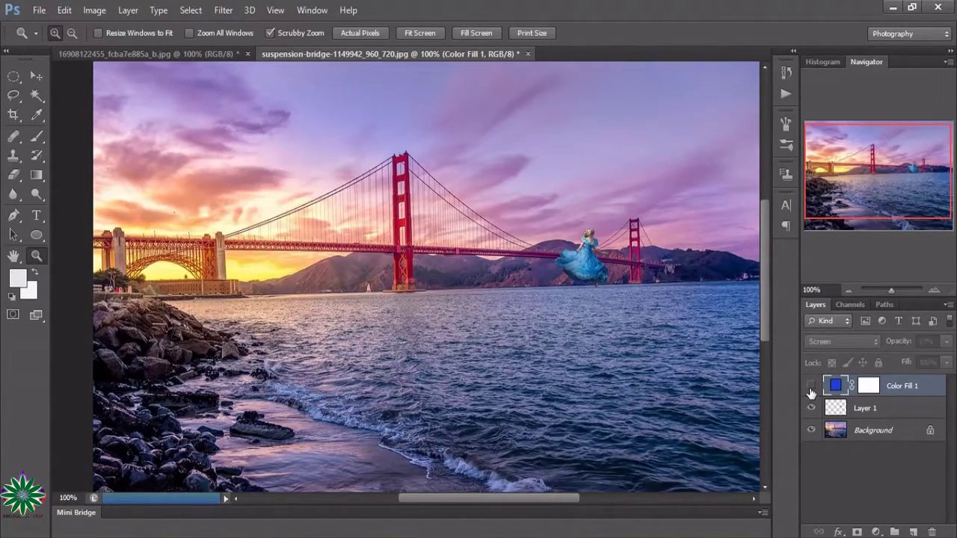
Make the dancer layer and the blue colour fill visible again.
{"action": "left_click", "coordinate": [811, 408]}
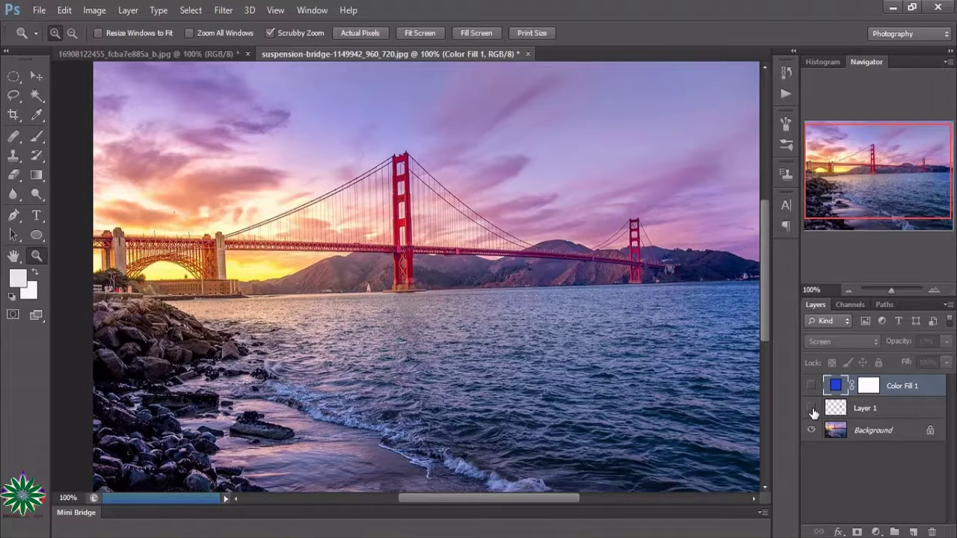
{"action": "left_click", "coordinate": [812, 409]}
{"action": "left_click", "coordinate": [812, 386]}
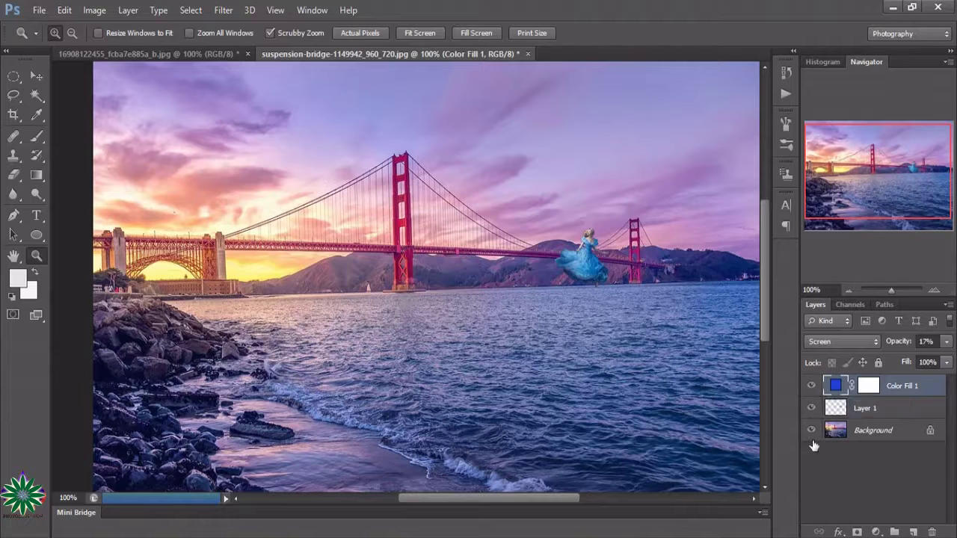
Convert the locked Background into an ordinary layer named Layer 0.
{"action": "double_click", "coordinate": [920, 434]}
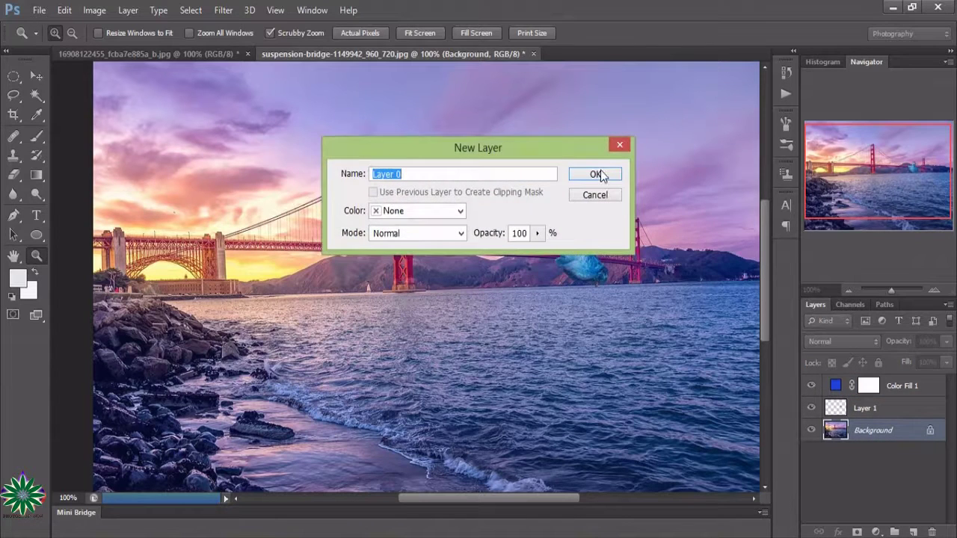
{"action": "left_click", "coordinate": [595, 174]}
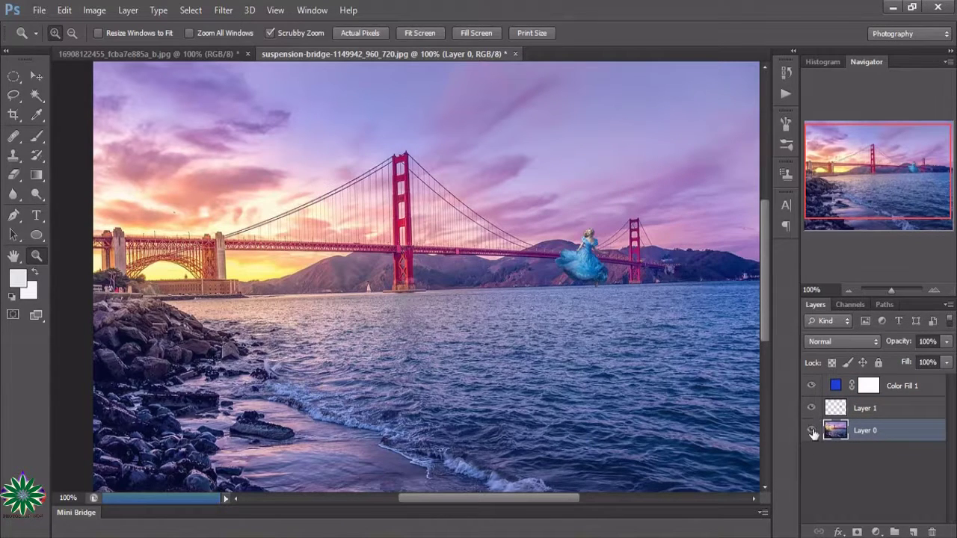
{"action": "left_click", "coordinate": [812, 408]}
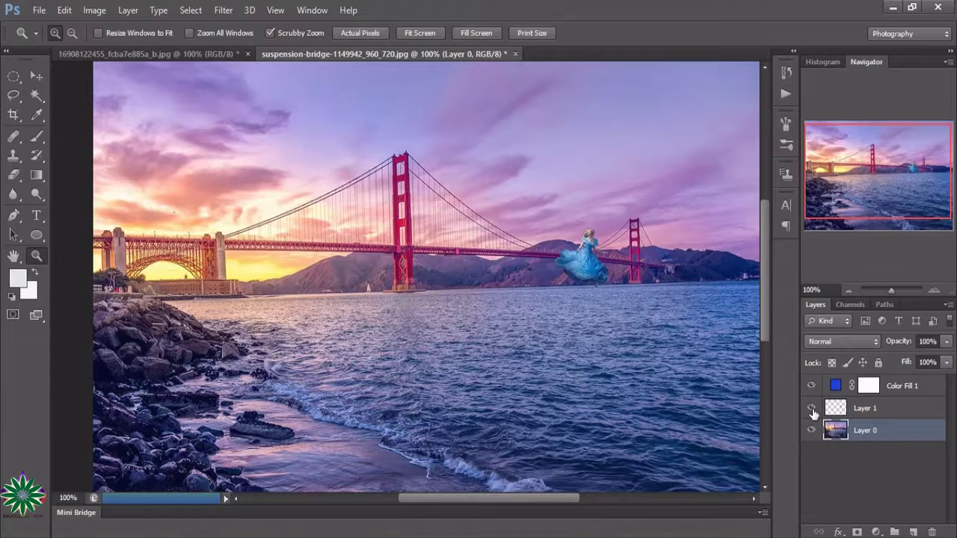